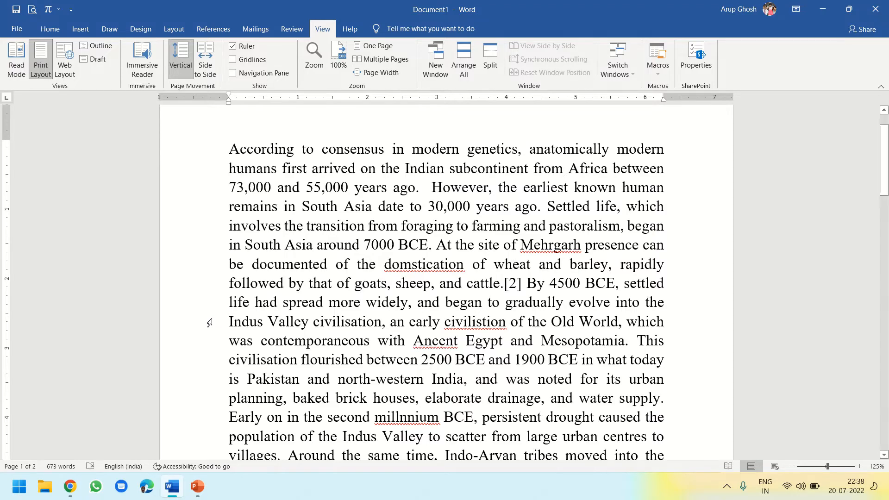
Start a spelling and grammar check of the document and correct "civilistion" to "civilisation" and "Ancent" to "Ancient"
scroll(209, 323, down, 6)
scroll(209, 323, down, 10)
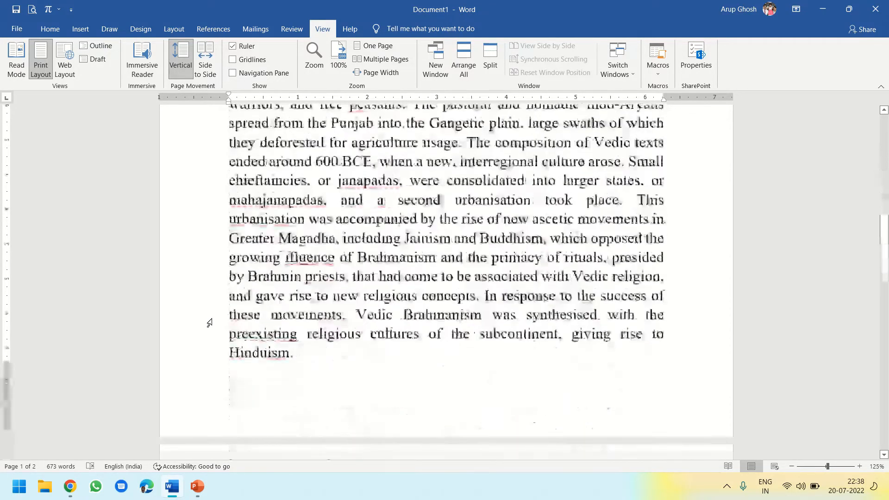
scroll(210, 323, down, 8)
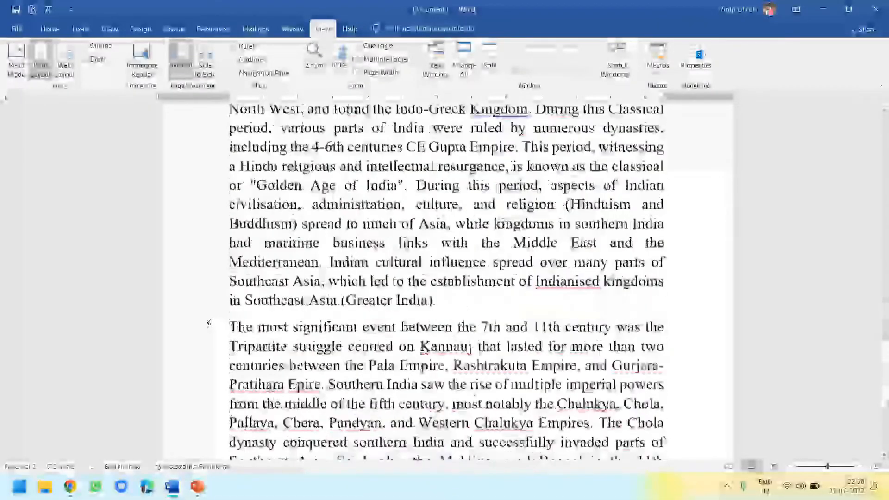
scroll(209, 323, up, 18)
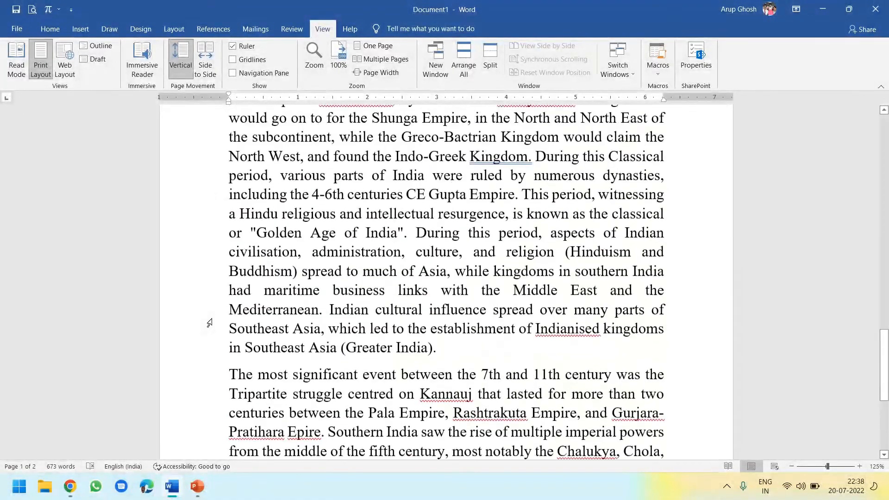
scroll(209, 323, up, 7)
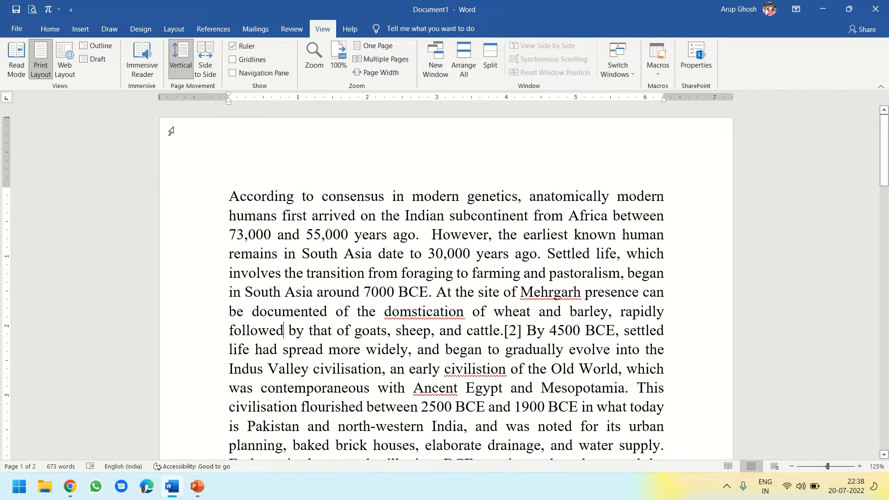
click(293, 30)
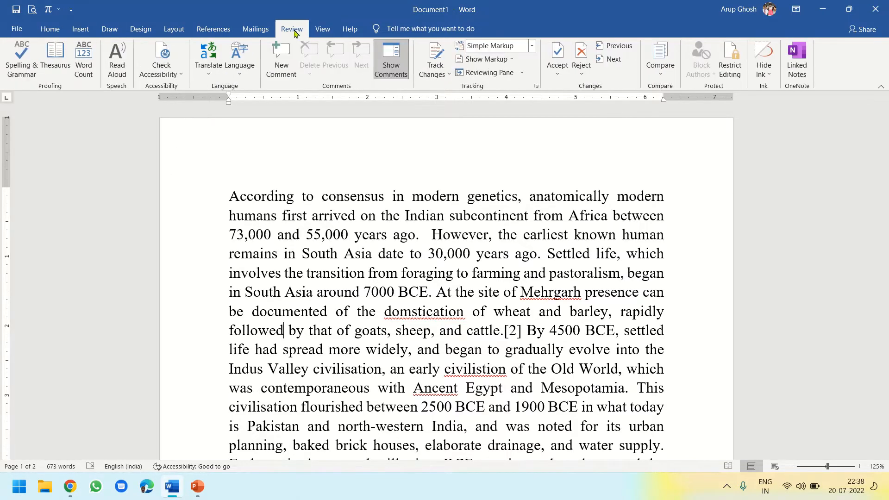
click(20, 75)
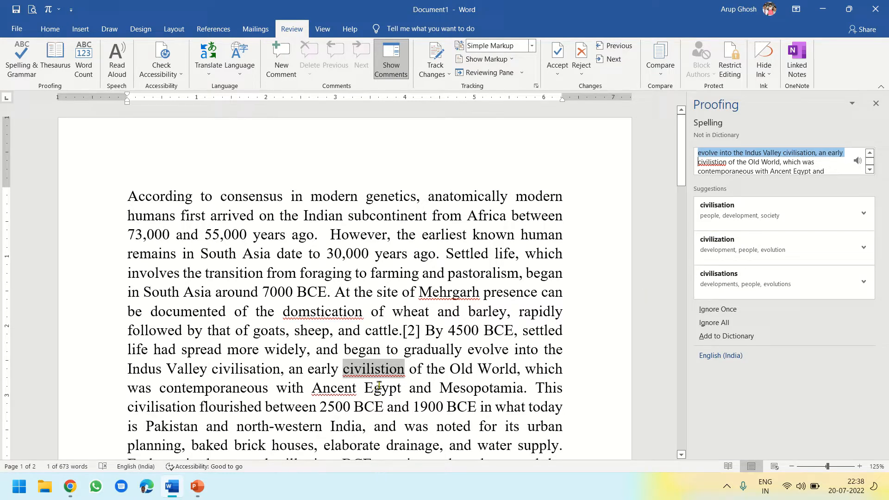
click(746, 215)
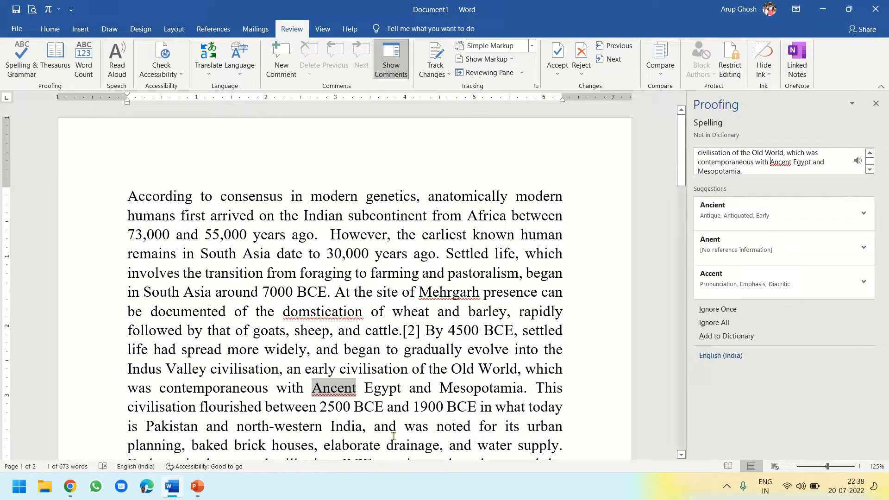
click(730, 217)
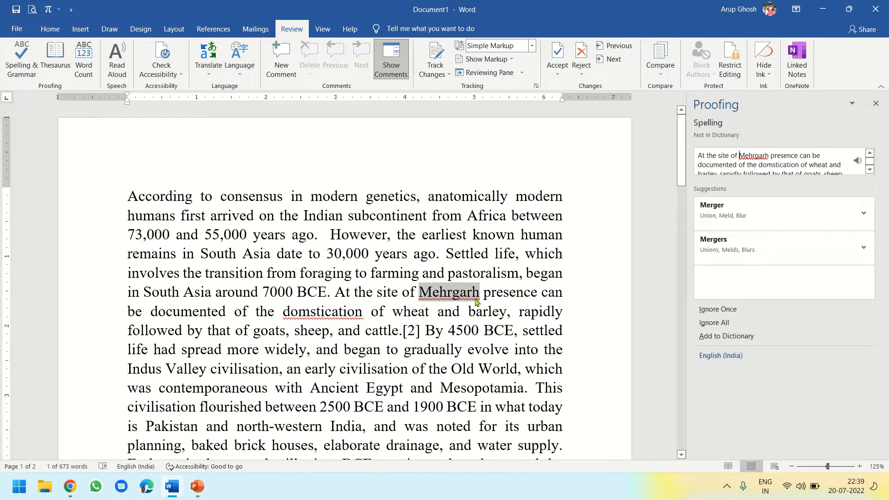
Ignore "Mehrgarh" once and correct the next misspellings to "domestication", "millennium" and "caste"
click(731, 313)
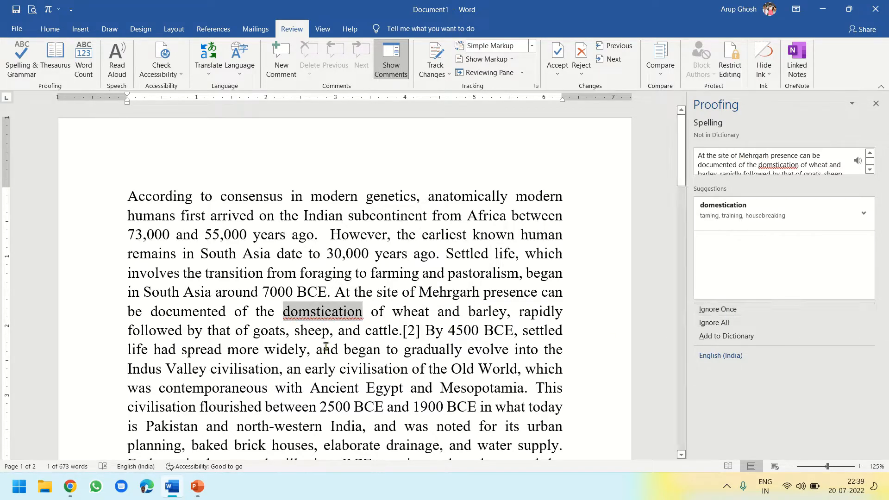
click(720, 218)
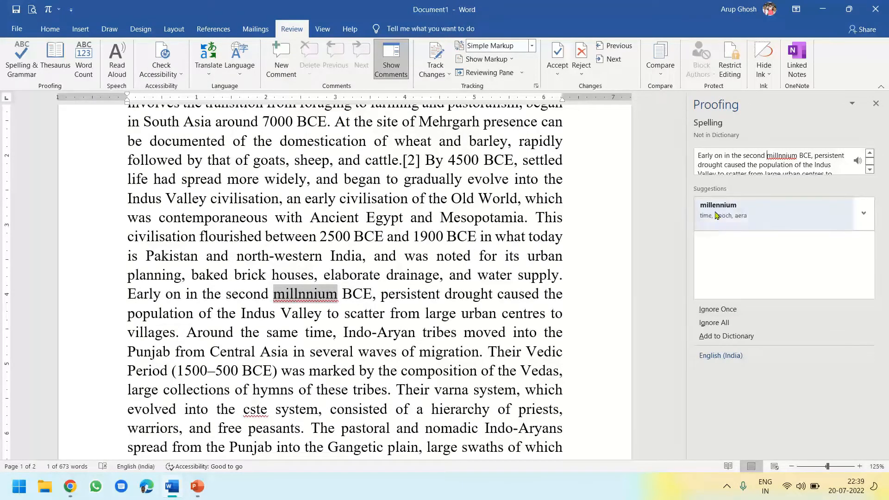
click(719, 218)
click(716, 216)
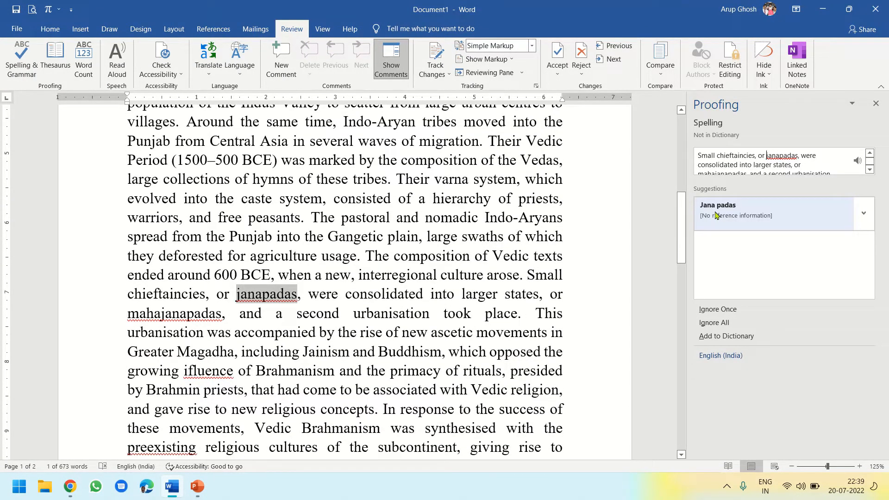
Ignore "janapadas" and "mahajanapadas" once each, and correct the next flagged words to "influence", "pre-existing" and "literature"
click(720, 311)
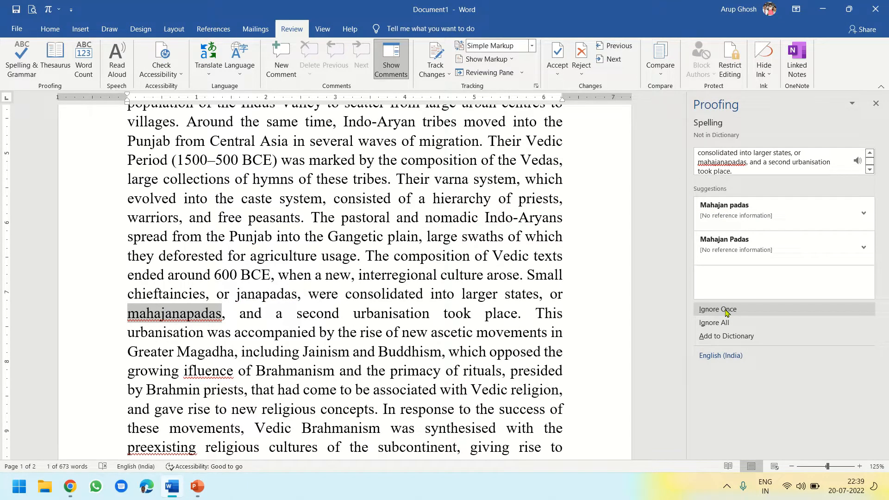
click(726, 312)
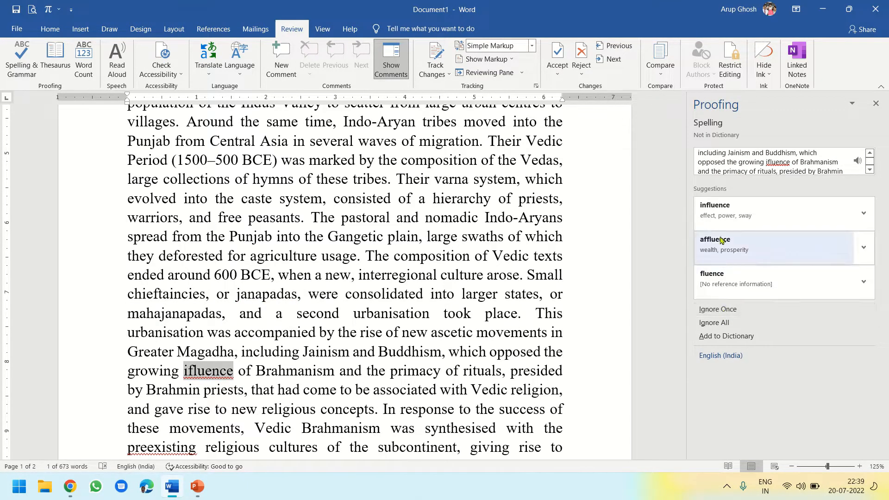
click(722, 214)
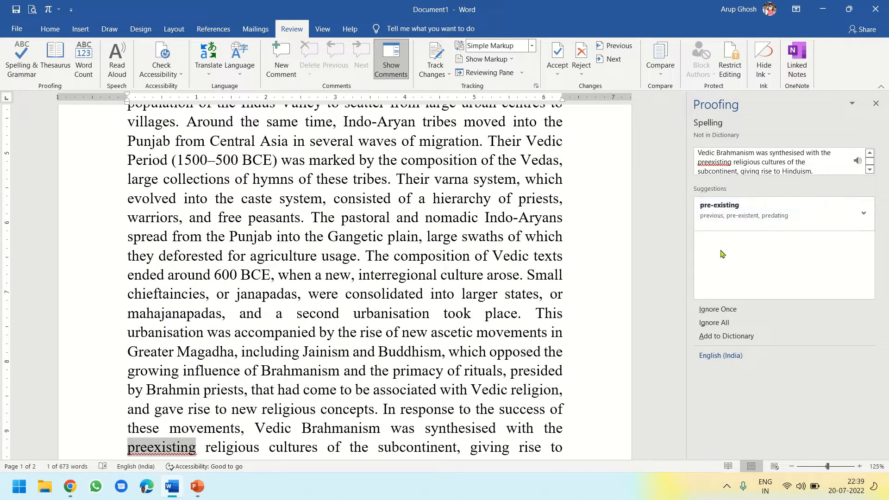
click(719, 213)
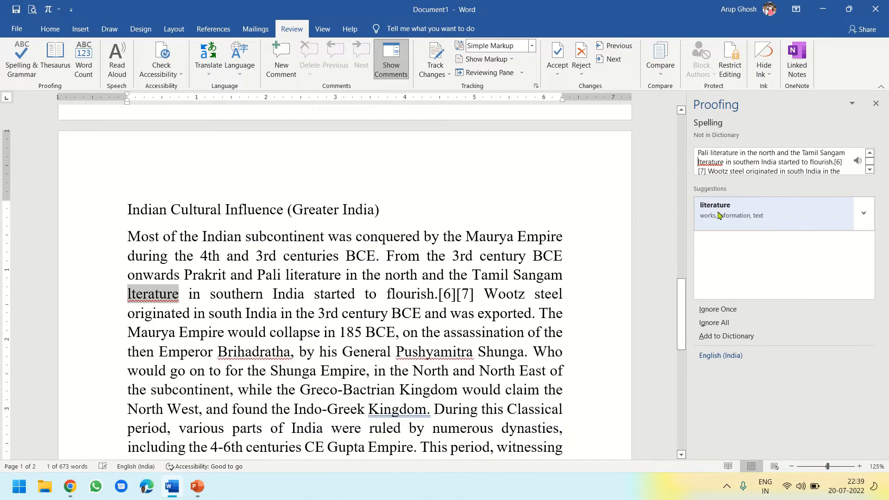
click(725, 214)
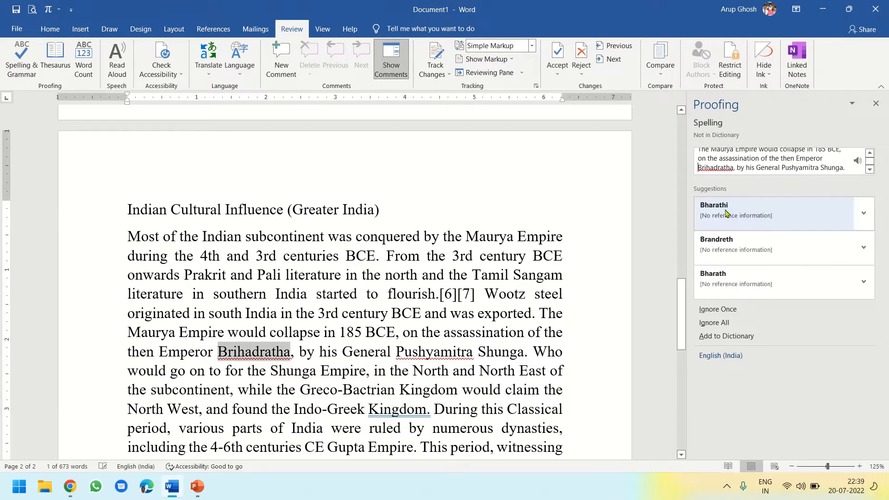
Ignore "Brihadratha" and "Pushyamitra" once each, and accept the suggestions "Kingdom?" and "Indianized"
click(725, 310)
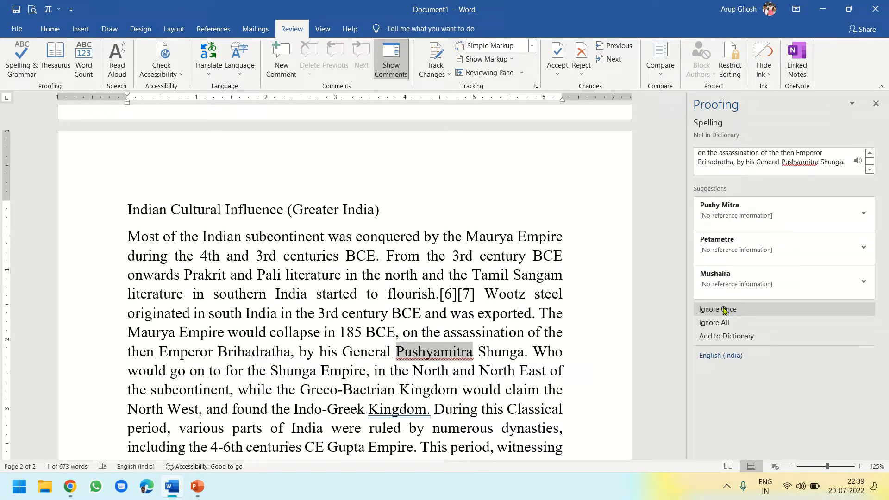
click(725, 310)
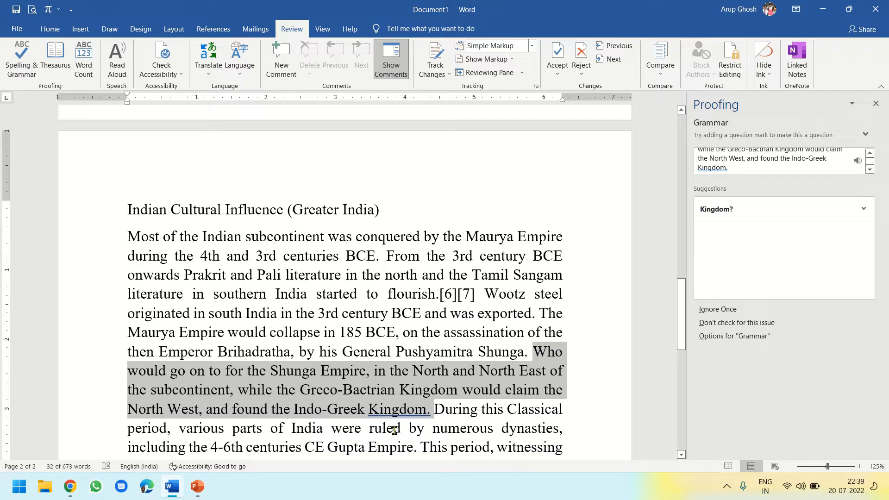
click(713, 209)
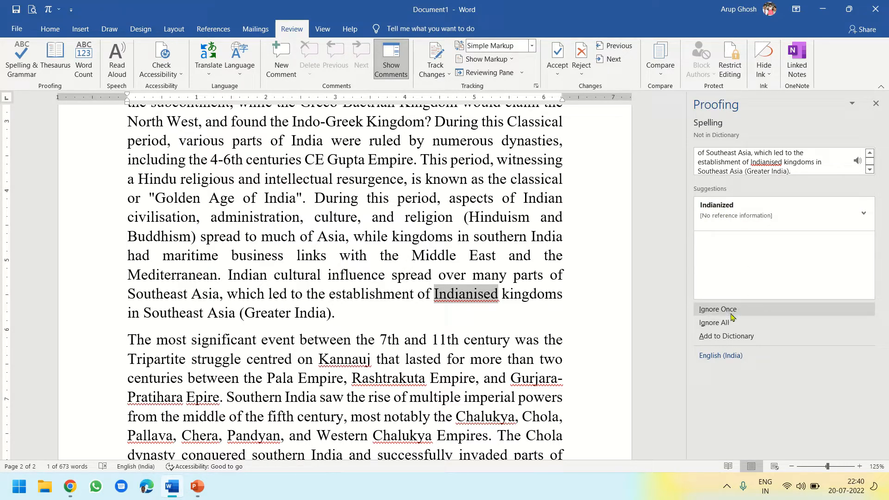
click(717, 214)
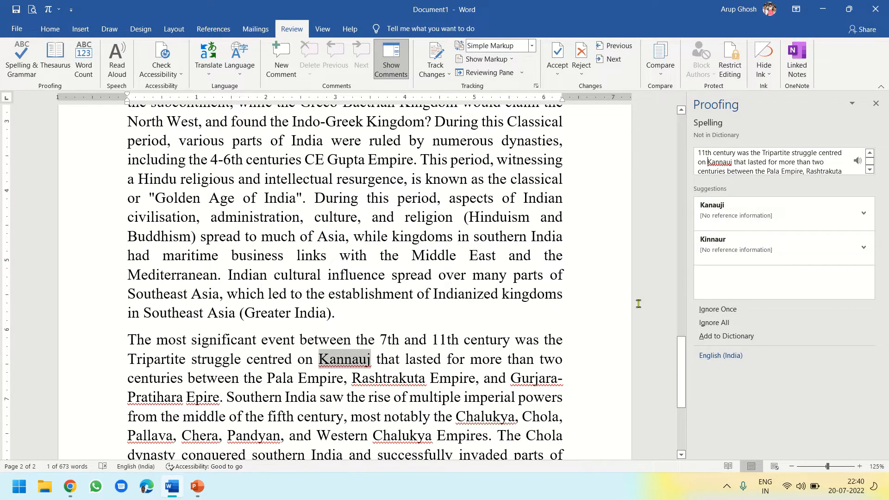
Ignore "Kannauj", "Rashtrakuta" and "Gurjara-Pratihara" once each, and correct "Epire" to "Empire"
click(715, 310)
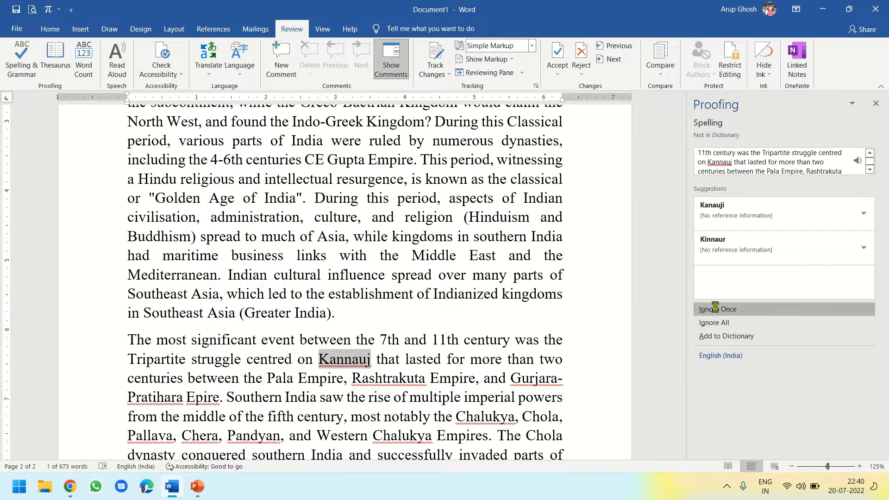
click(717, 310)
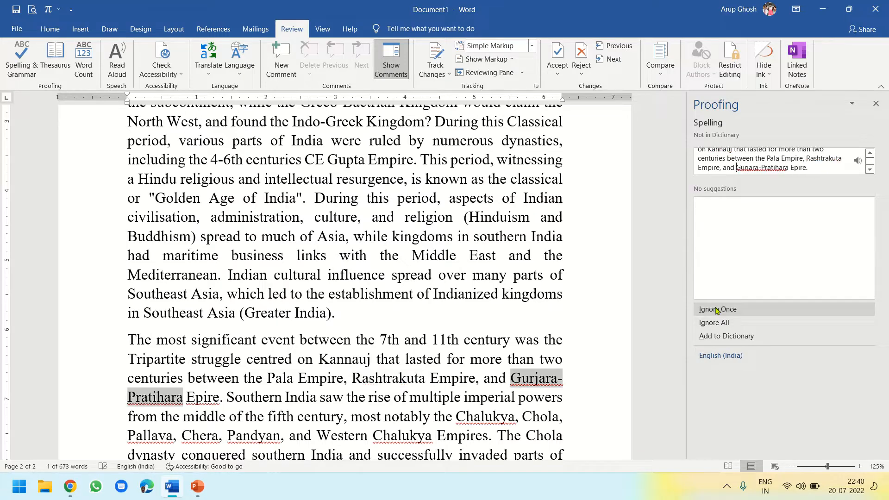
click(716, 310)
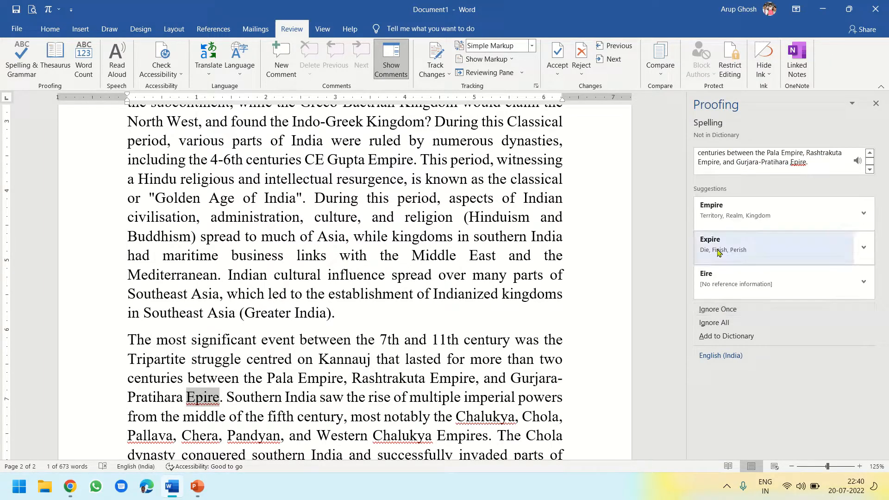
click(718, 215)
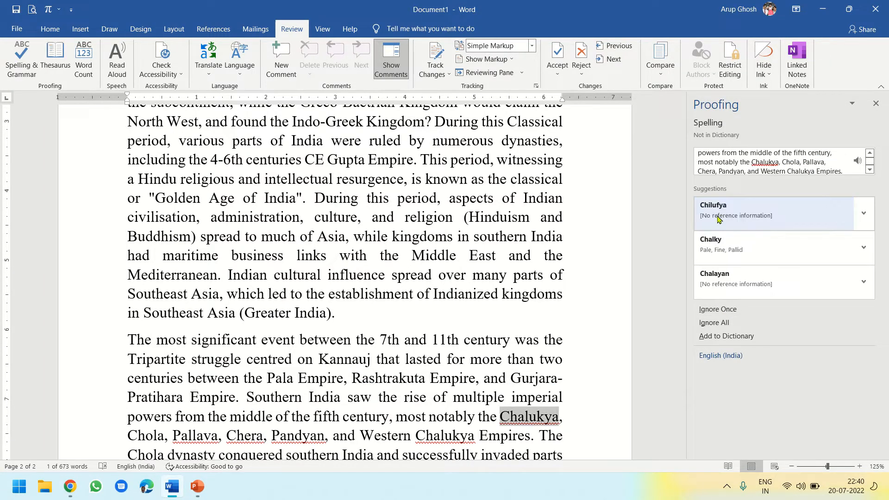
Ignore "Pallava", "Chera", "Pandyan" and both flagged "Chalukya" names once each, correct "perid" to "period", and finish the check
click(738, 310)
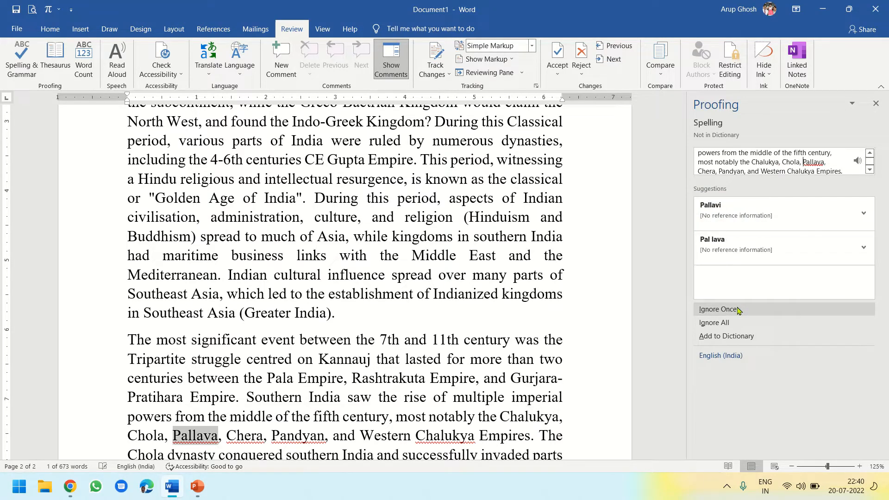
click(737, 309)
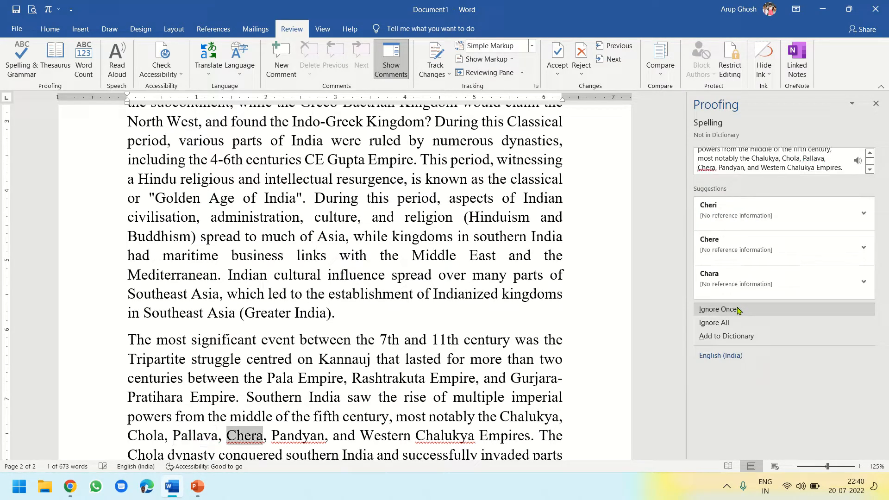
click(737, 310)
click(737, 309)
click(737, 309)
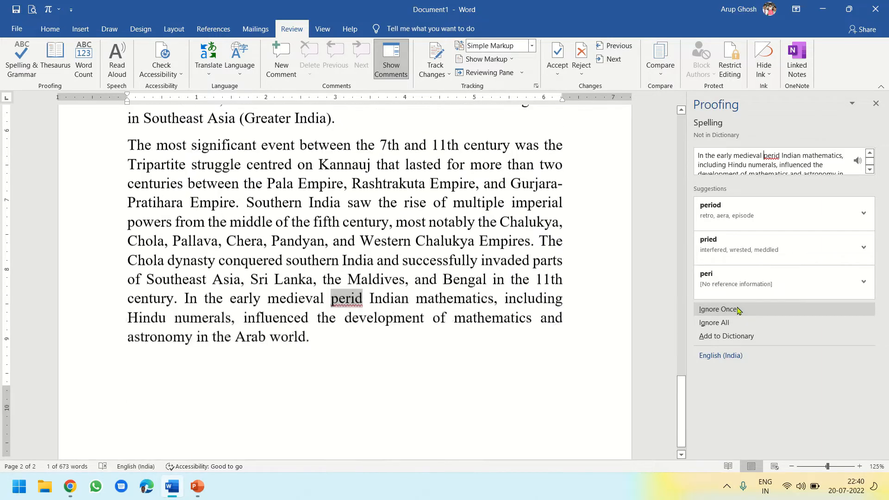
click(726, 216)
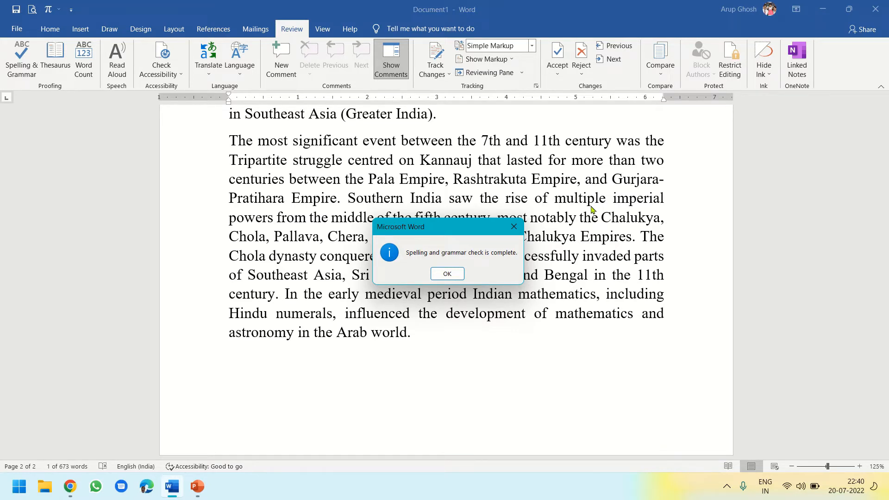
click(447, 273)
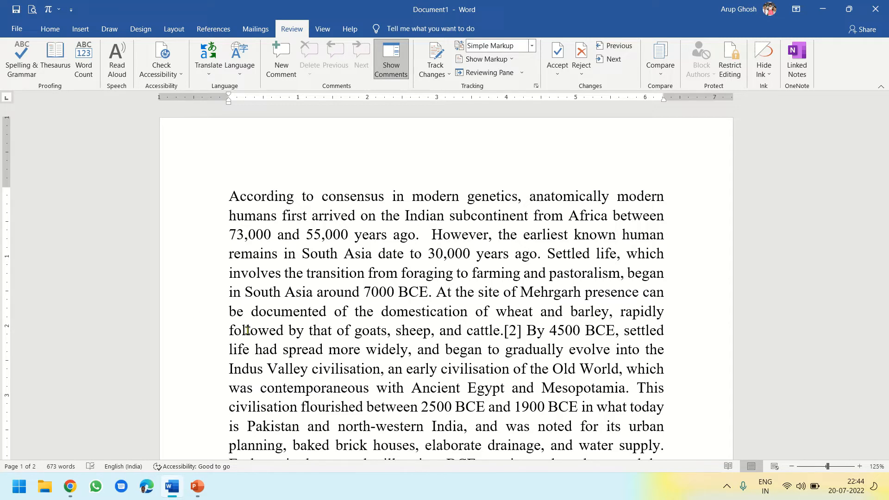
Look up synonyms for "genetics" and "domestication" from the first paragraph in the Thesaurus
double_click(486, 196)
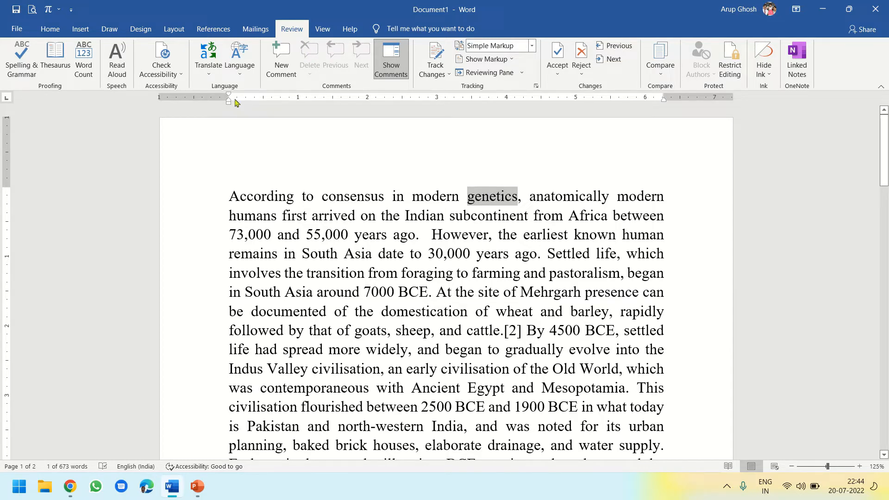
click(53, 65)
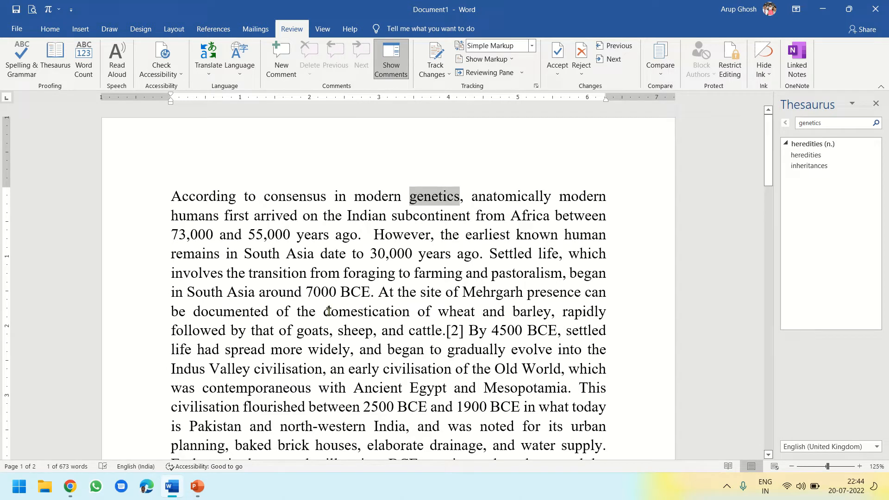
drag(324, 311, 408, 320)
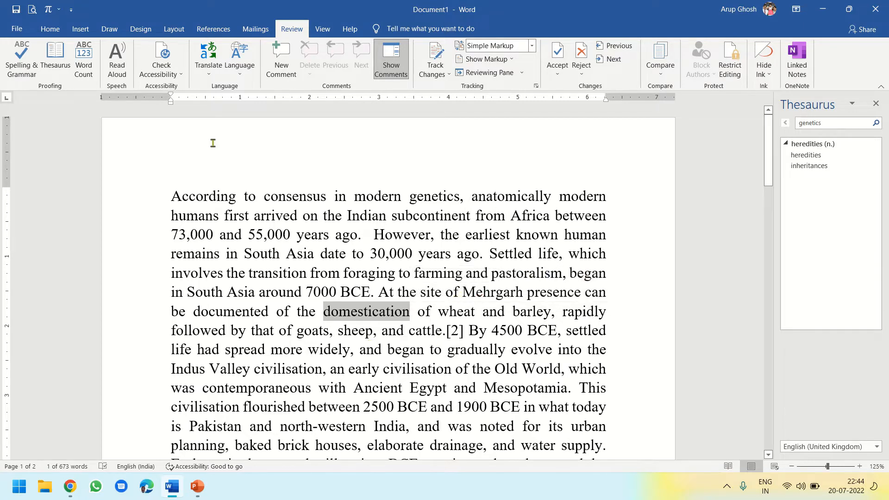
click(56, 64)
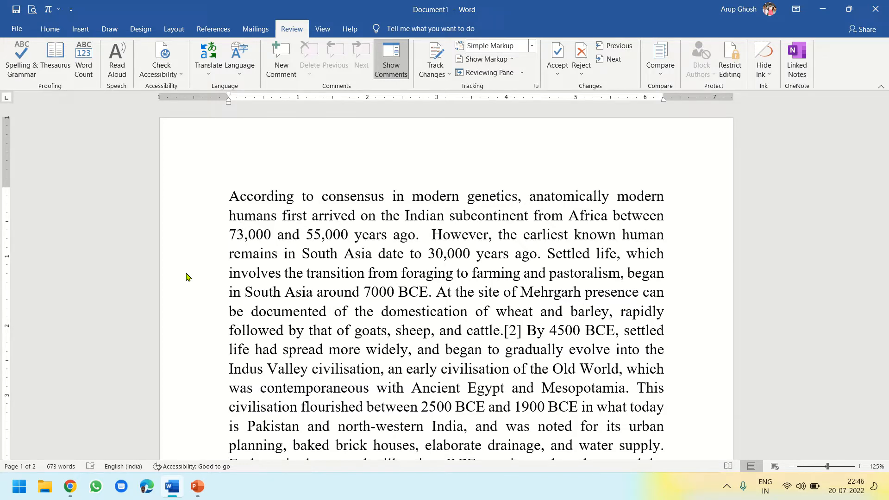
Search the document for "barley" using Find
click(53, 30)
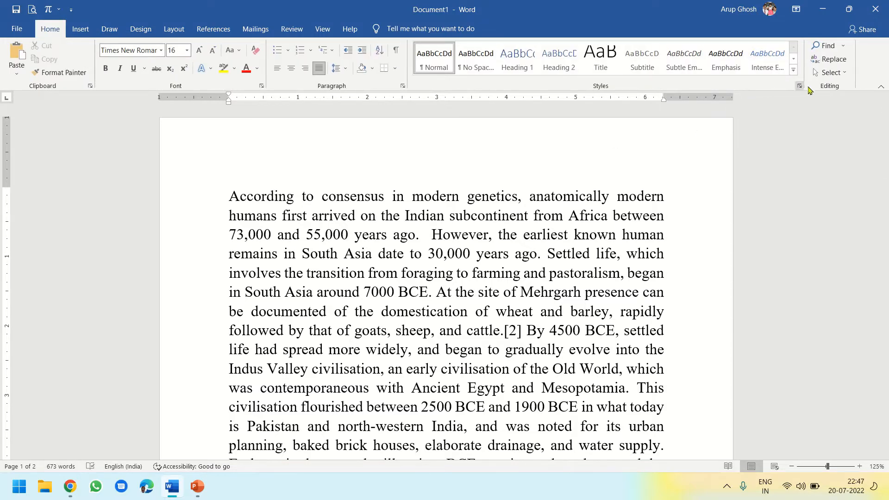
click(828, 46)
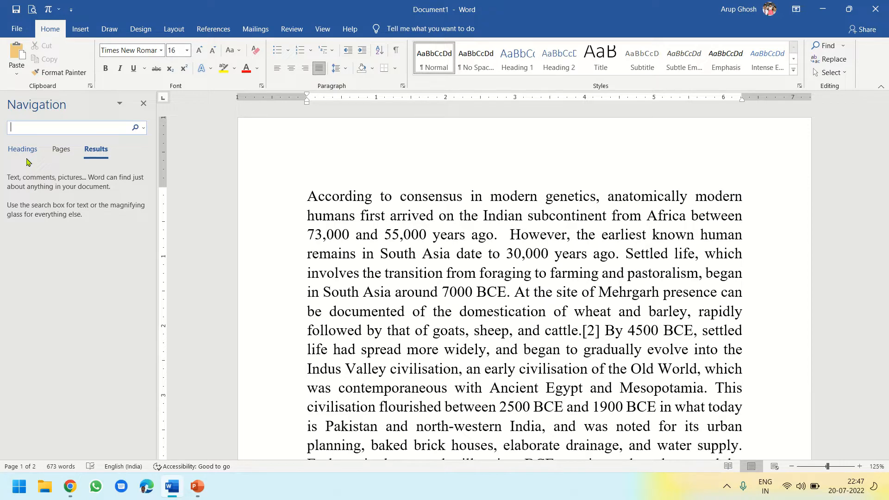
text(bar)
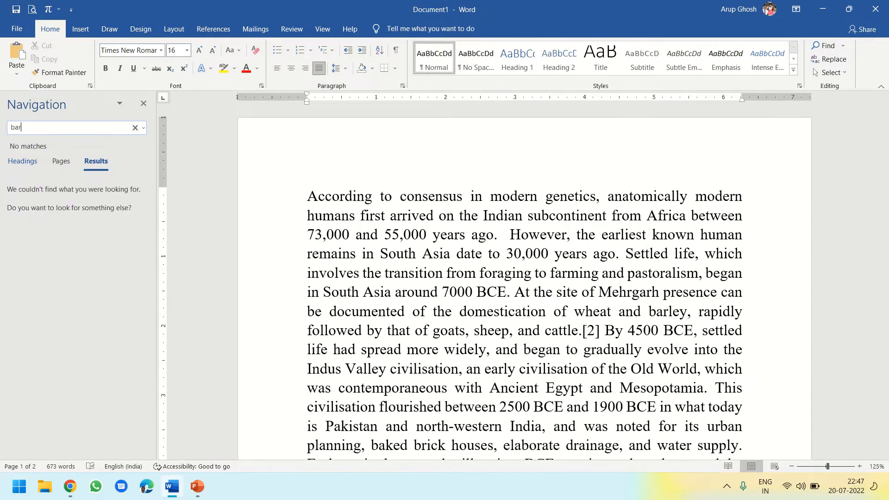
text(ley)
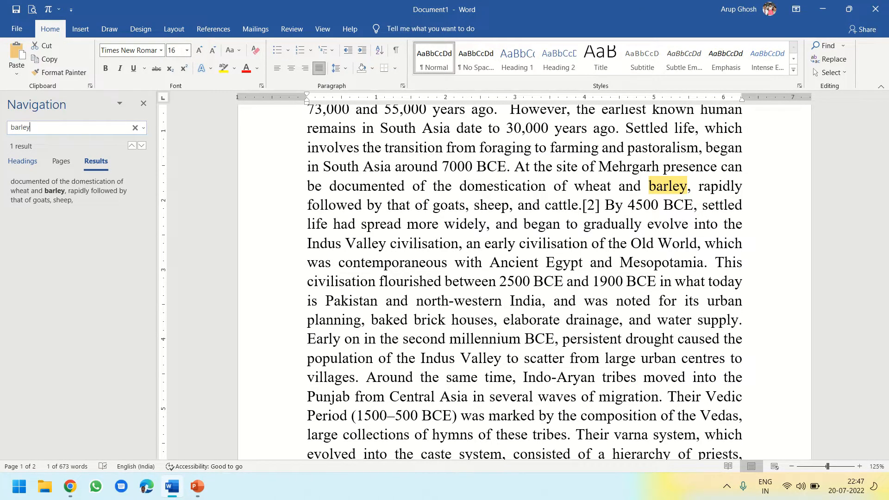
Replace the search term with "scatter" to find that word in the document
key(BackSpace)
key(BackSpace)
key(BackSpace)
key(BackSpace)
key(BackSpace)
key(BackSpace)
text(s)
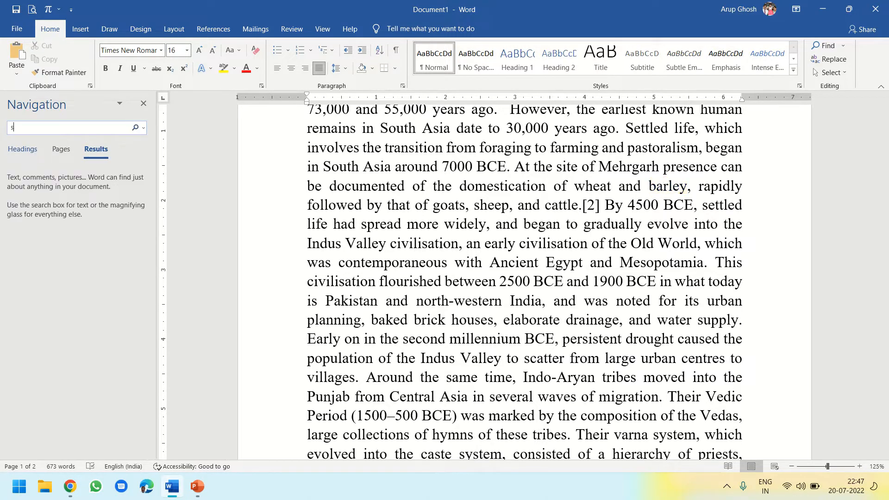
text(catter)
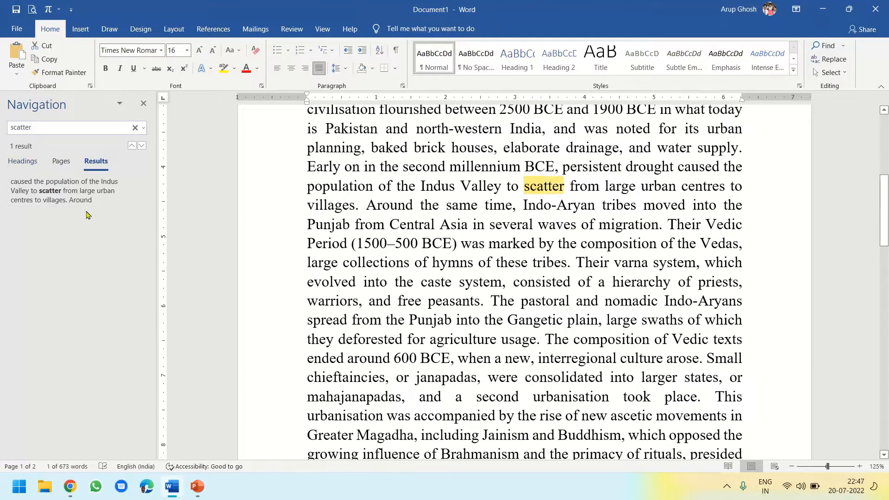
Clear the search term and search the document for "composition"
key(BackSpace)
key(BackSpace)
key(BackSpace)
key(BackSpace)
key(BackSpace)
key(BackSpace)
key(BackSpace)
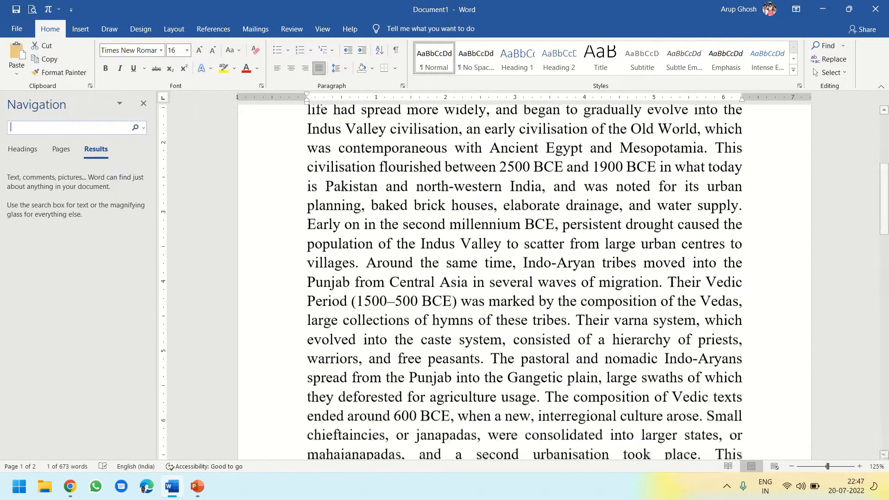
text(commonition)
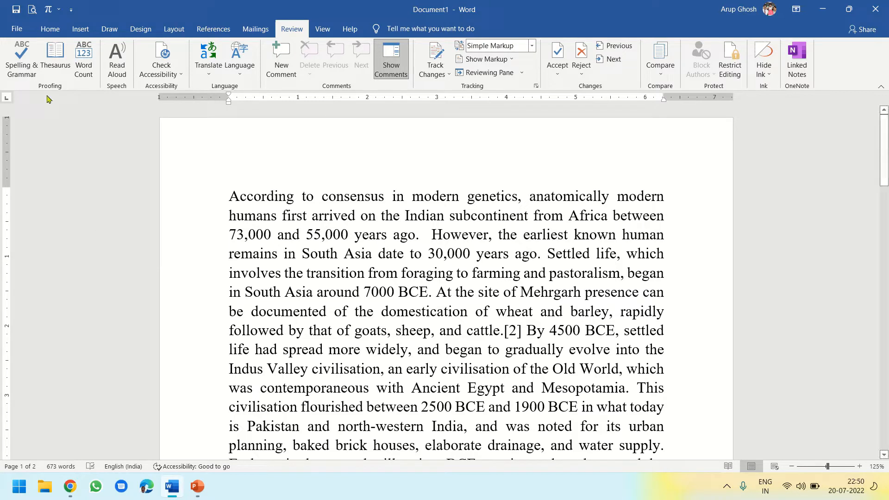
Open Find and Replace, move the dialog off the text, and enter "composition" as the text to find
click(51, 32)
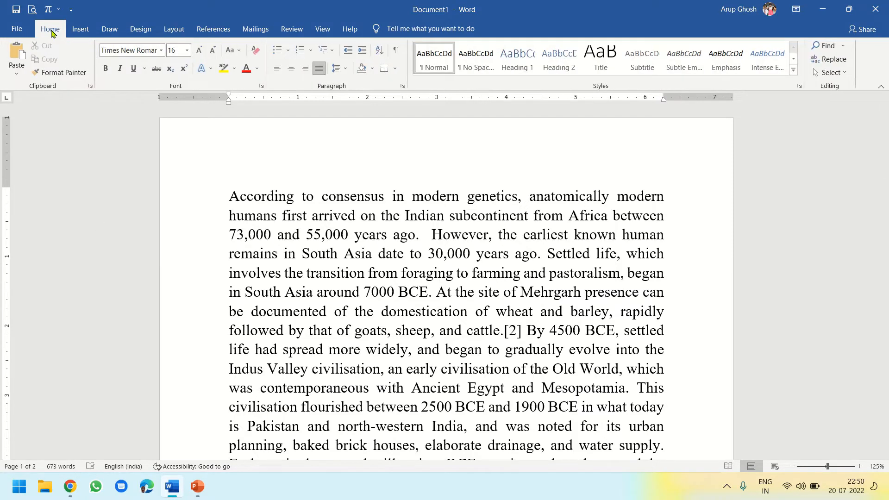
click(835, 60)
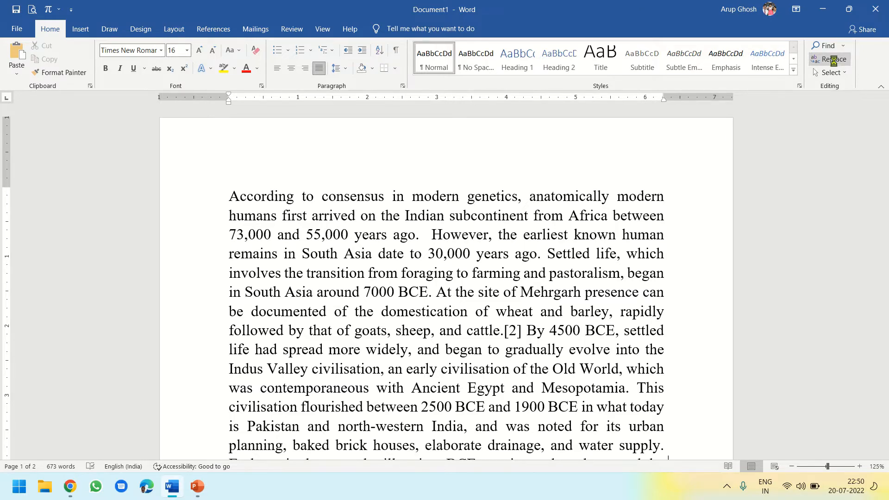
drag(430, 169, 658, 305)
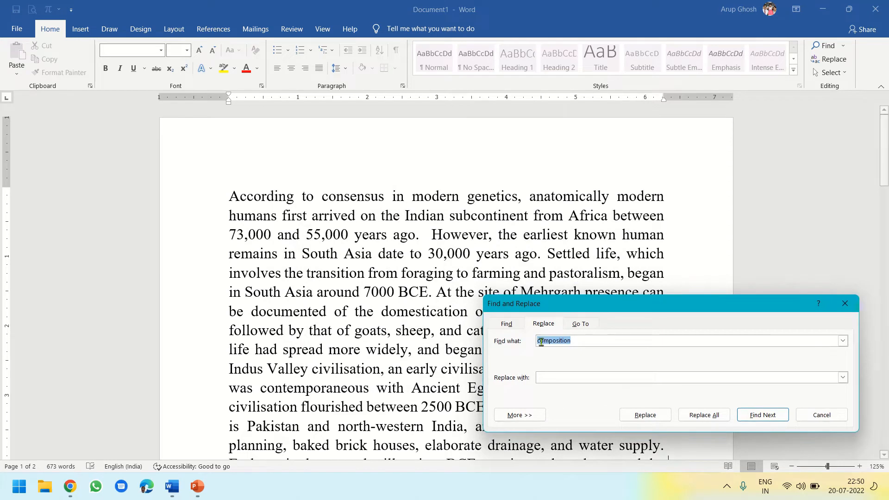
click(580, 341)
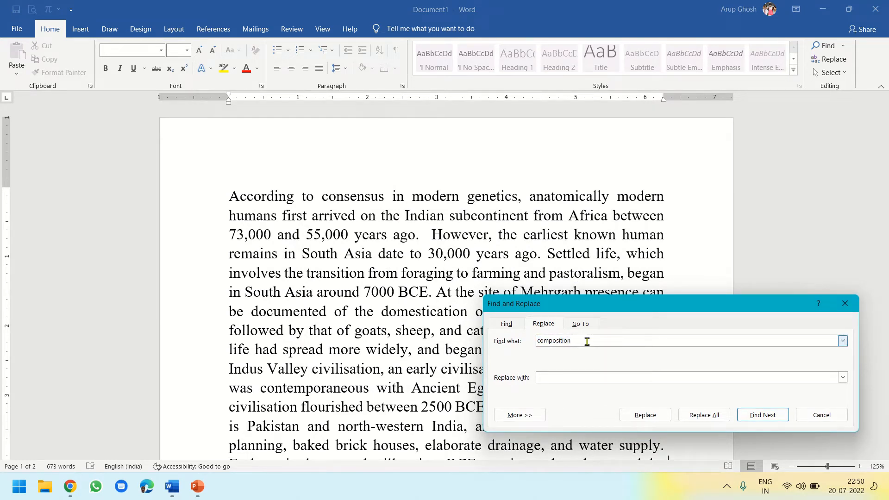
key(BackSpace)
key(BackSpace)
key(BackSpace)
key(BackSpace)
key(BackSpace)
key(BackSpace)
key(BackSpace)
key(BackSpace)
key(BackSpace)
key(BackSpace)
key(BackSpace)
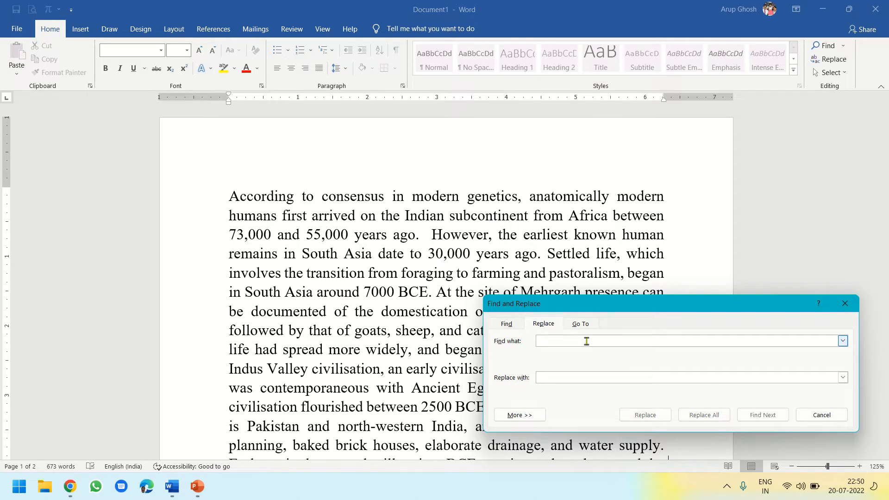
text(c)
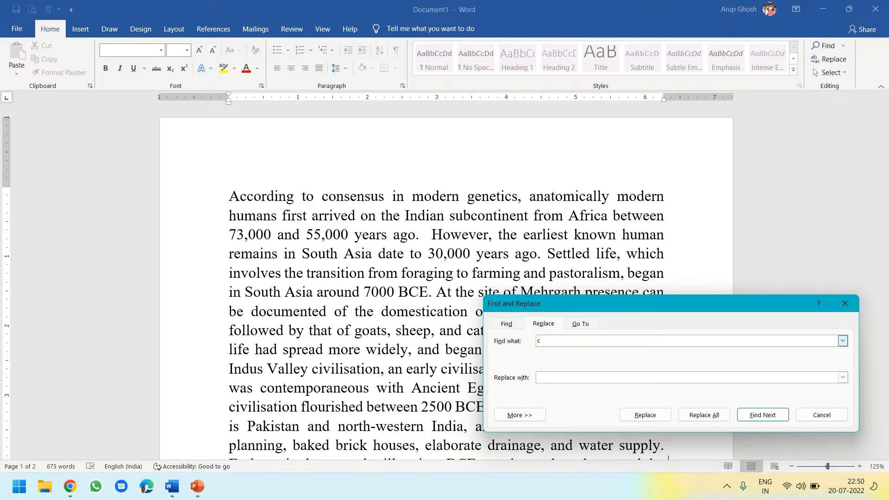
text(omposi)
text(tion)
text(conf)
text(igurat)
text(ion)
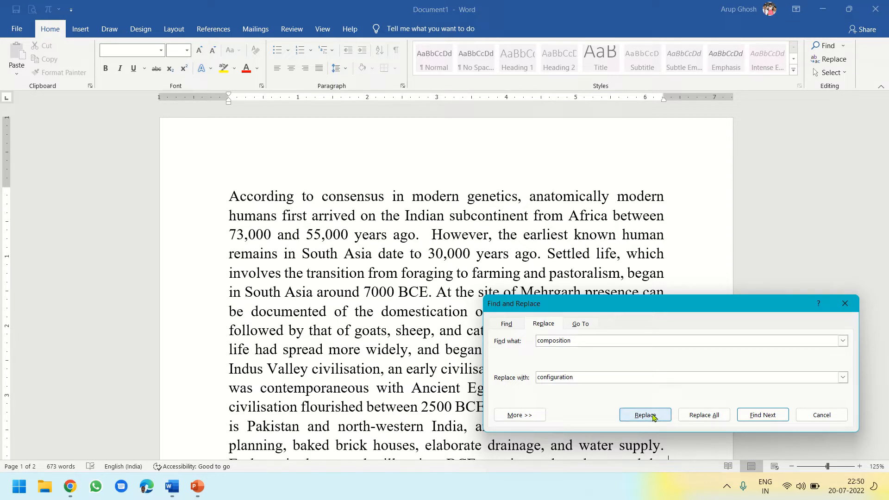
Replace all occurrences of "composition" with "configuration" and close the Find and Replace dialog
click(708, 415)
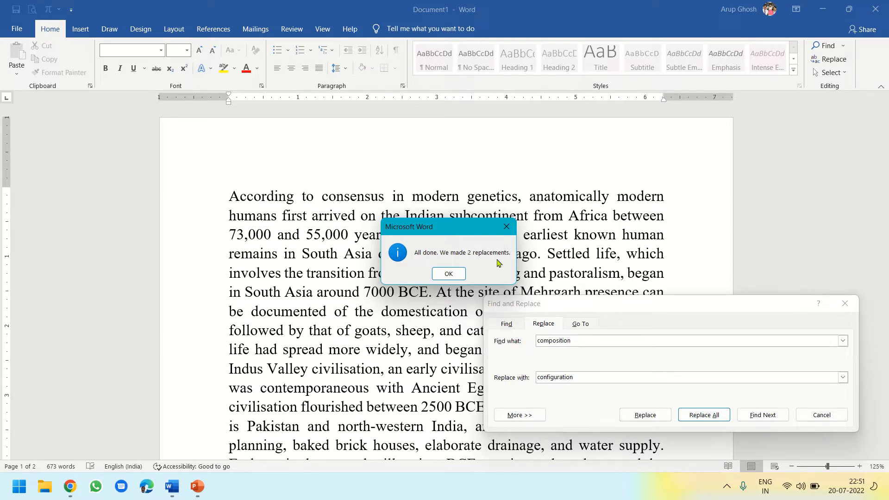
click(449, 274)
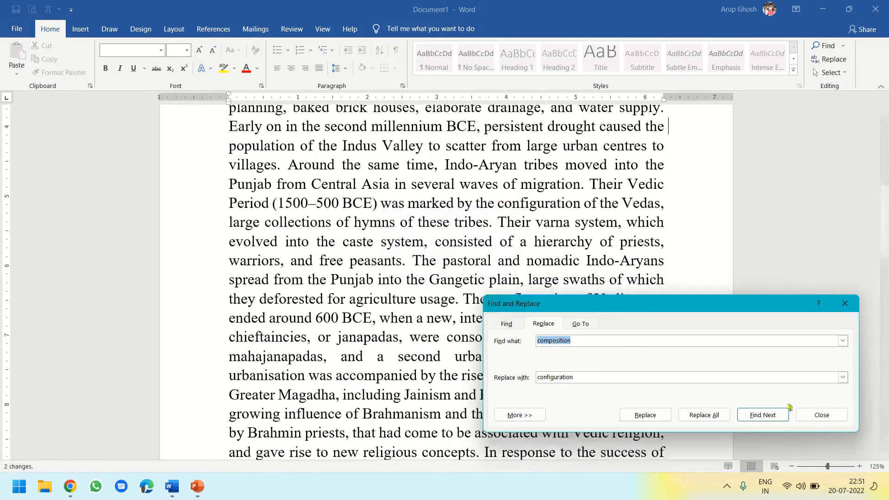
click(824, 414)
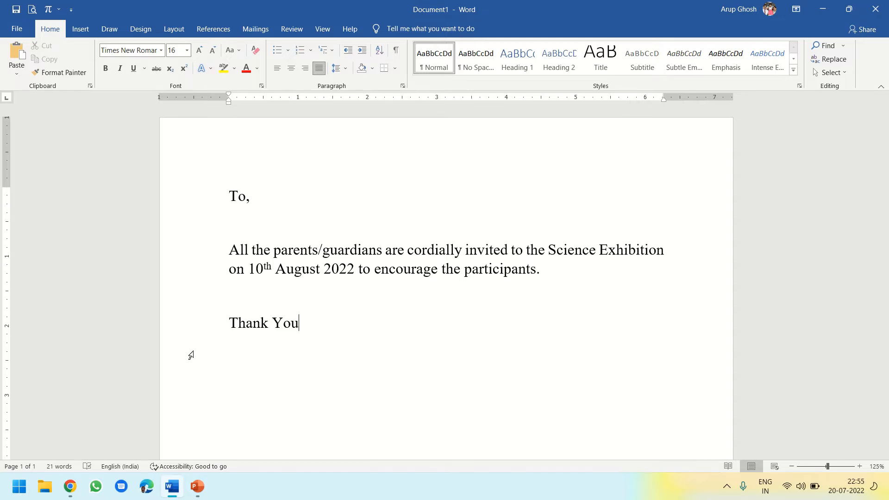
Place the cursor on the blank line below "To,", start the Step-by-Step Mail Merge Wizard, and widen its pane
click(237, 197)
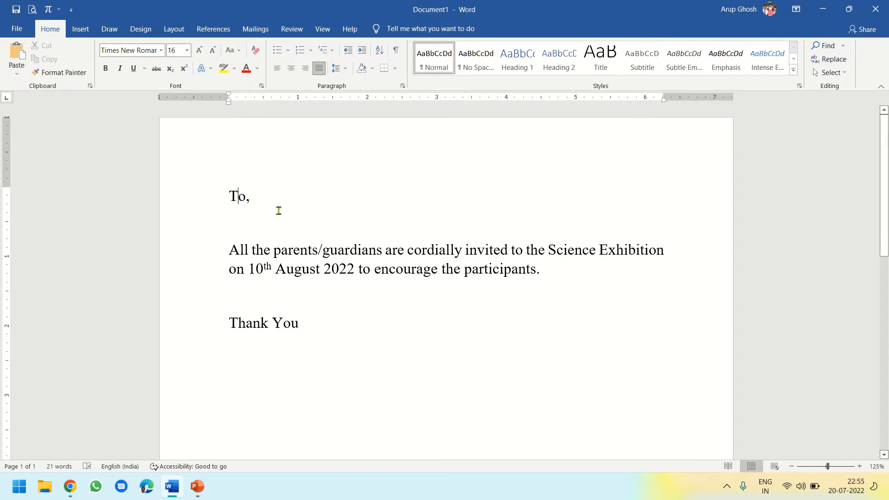
click(234, 218)
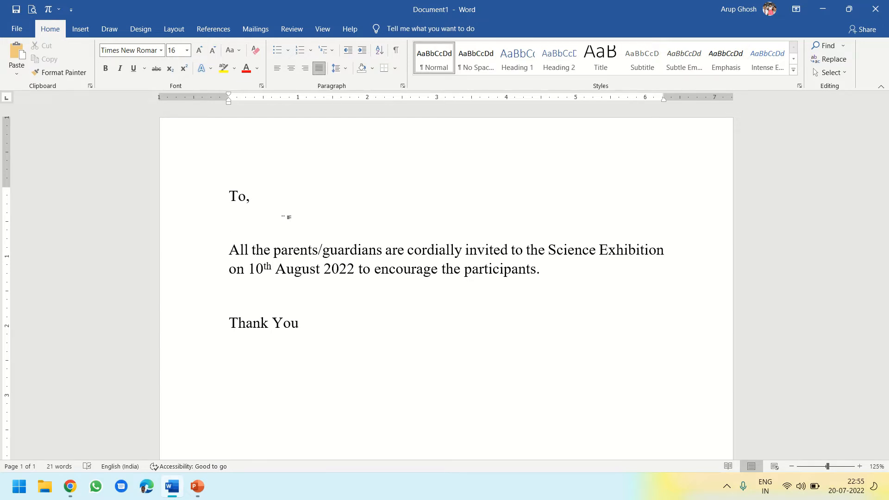
click(255, 31)
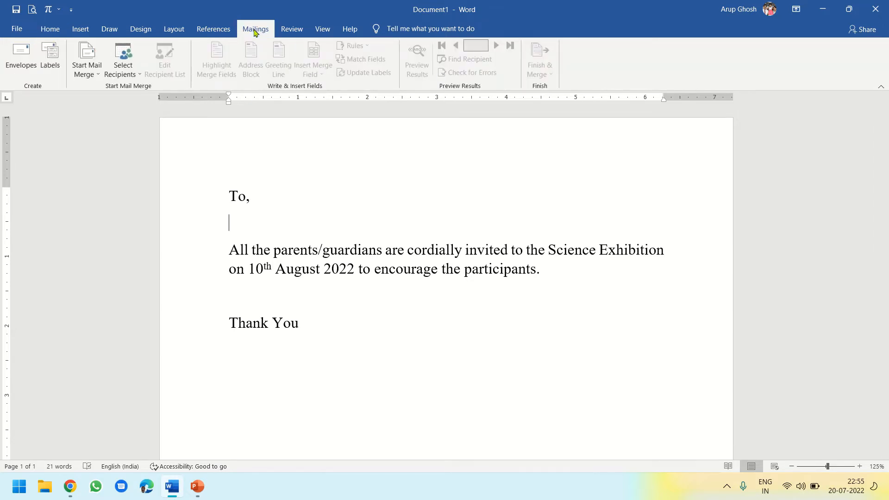
click(97, 76)
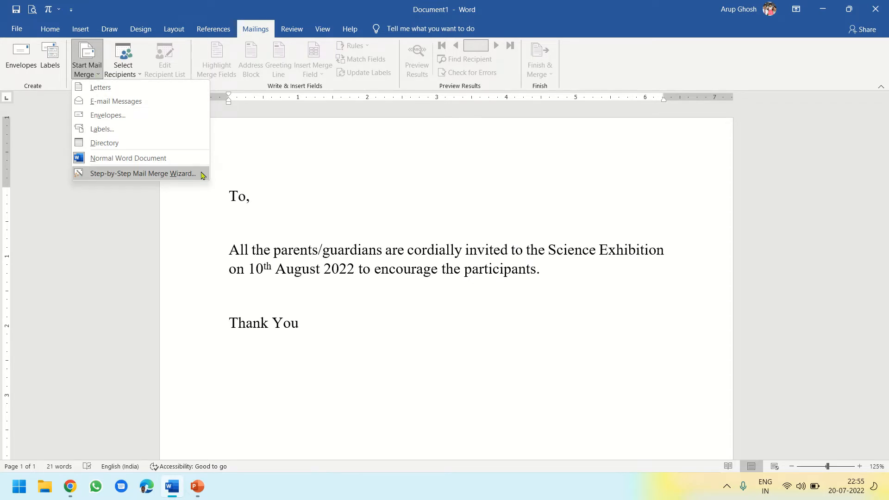
click(142, 173)
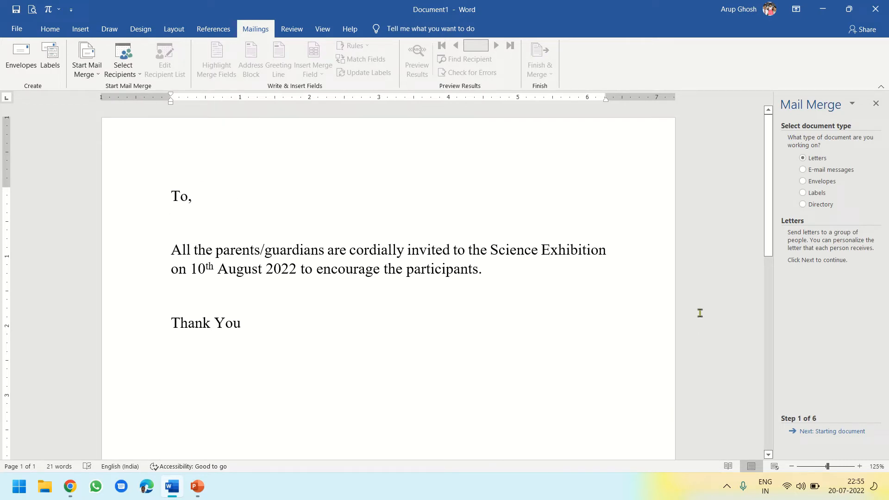
drag(777, 296, 696, 297)
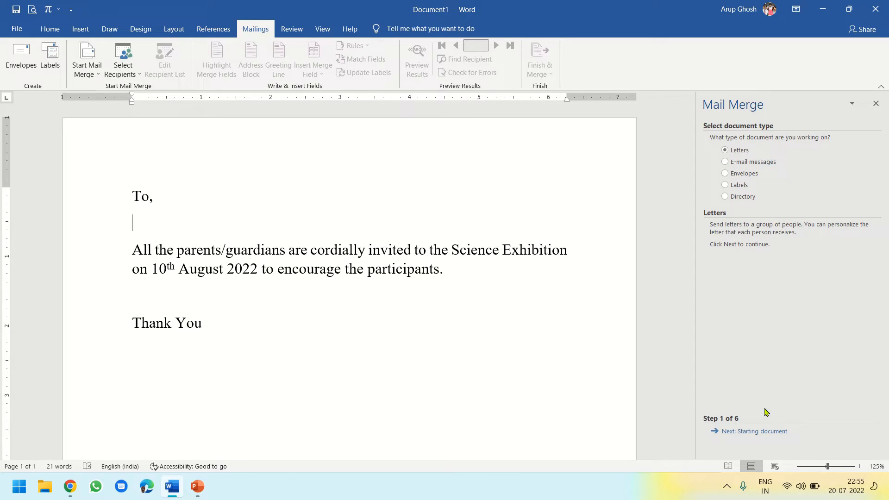
Keep Letters and the current document for the merge, and create a new typed recipient list
click(749, 432)
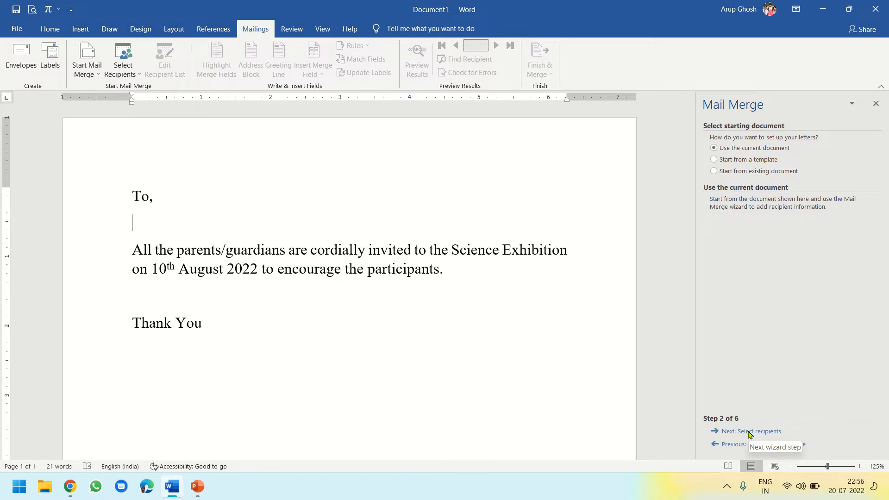
click(750, 432)
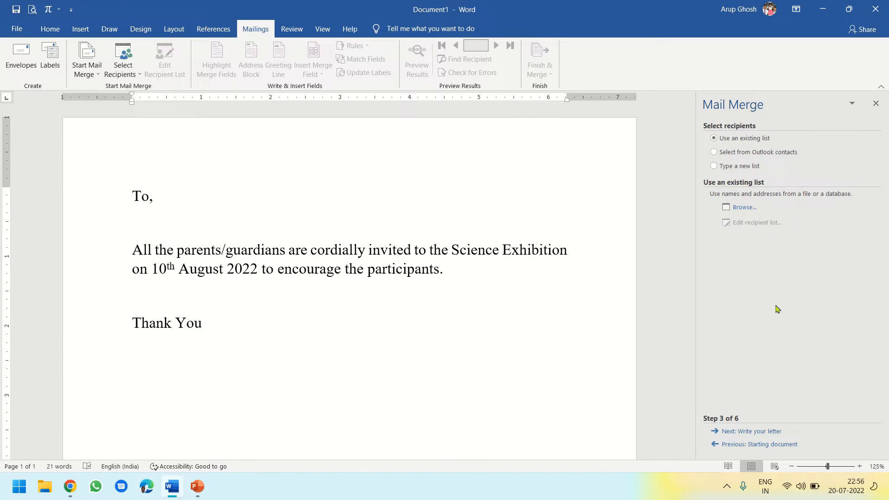
click(714, 166)
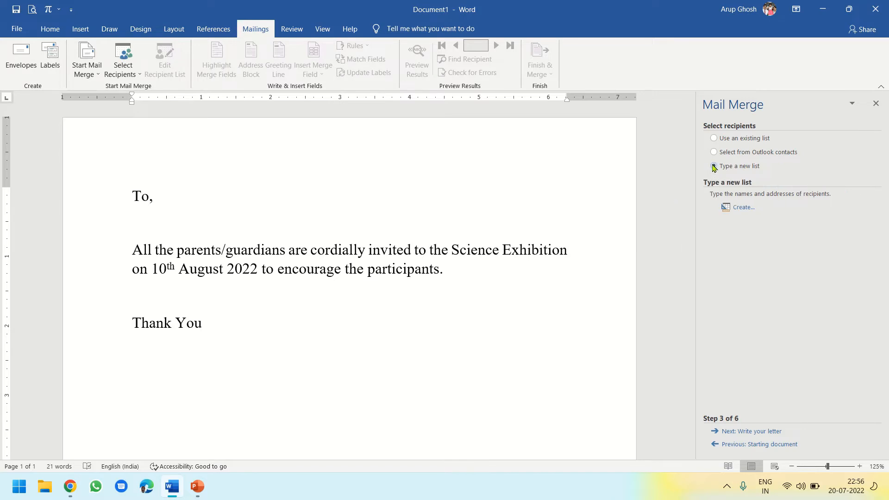
click(743, 207)
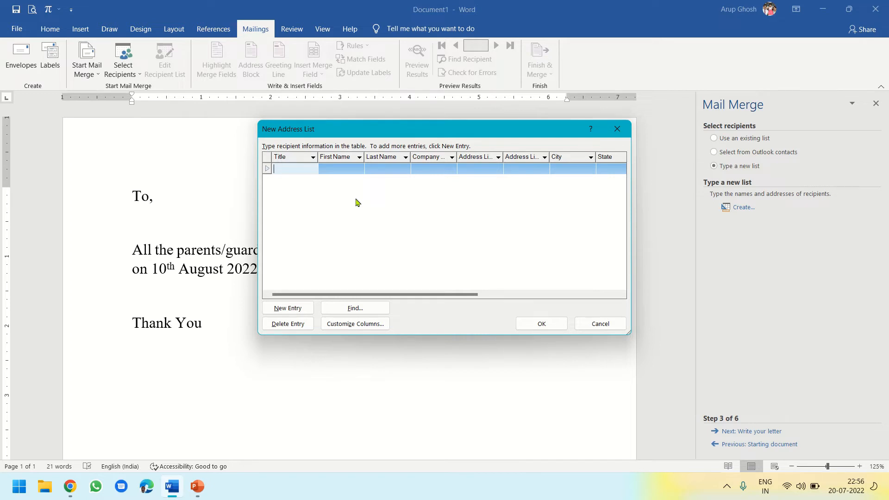
Enter the first recipient's first and last name in the new address list
click(344, 173)
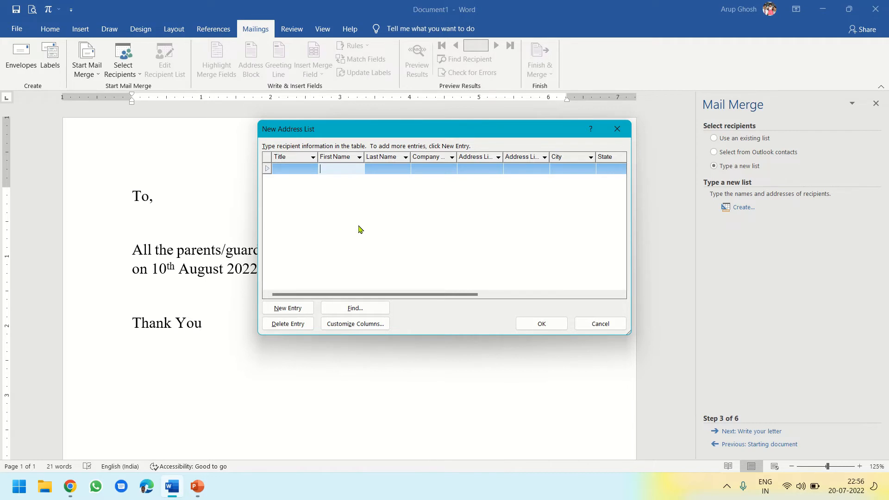
text(Arvind)
key(Tab)
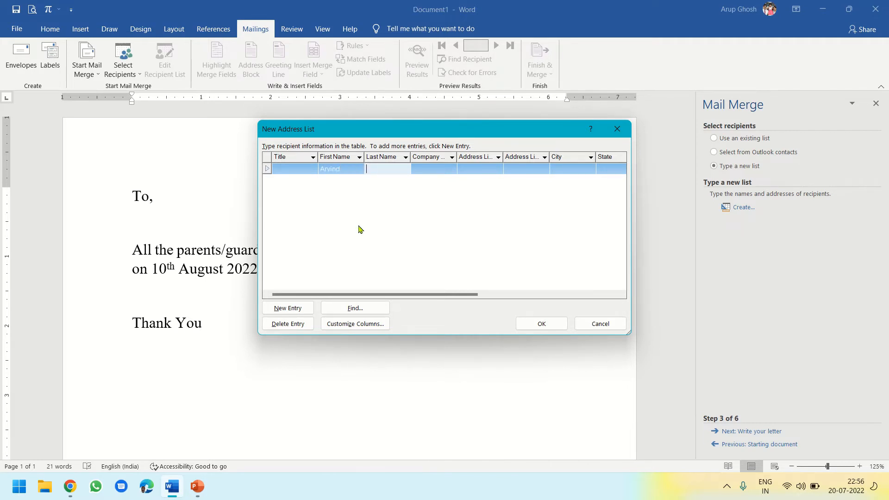
text(Mathur)
Add a second entry to the address list with the recipient's first and last name
click(289, 308)
click(327, 184)
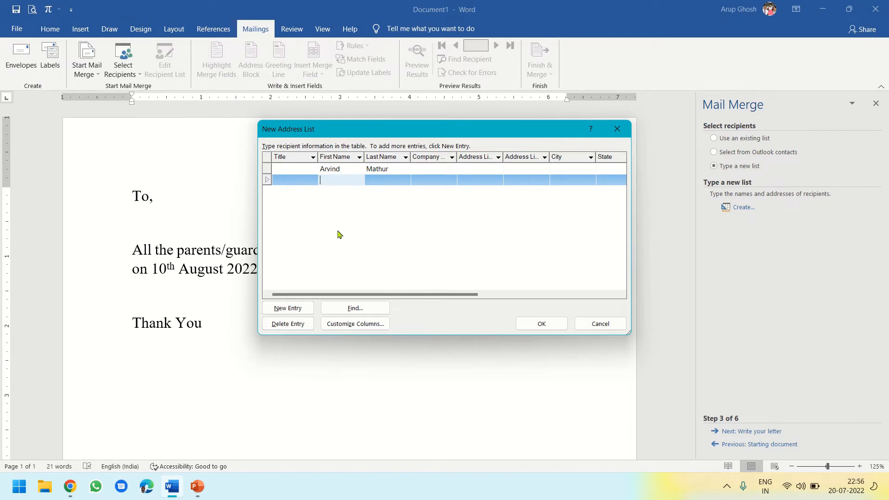
text(Bhabesh)
key(Tab)
text(Singh)
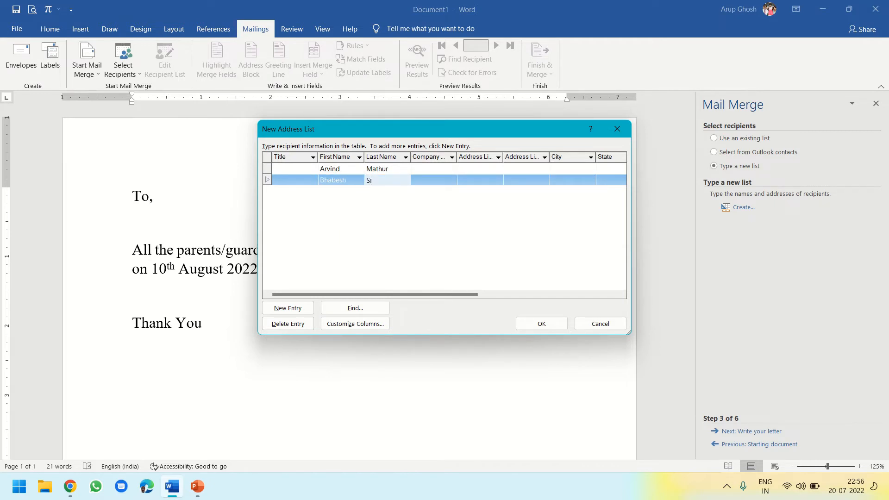
Add a third entry to the address list and fill in the recipient's first and last name
click(302, 308)
key(Tab)
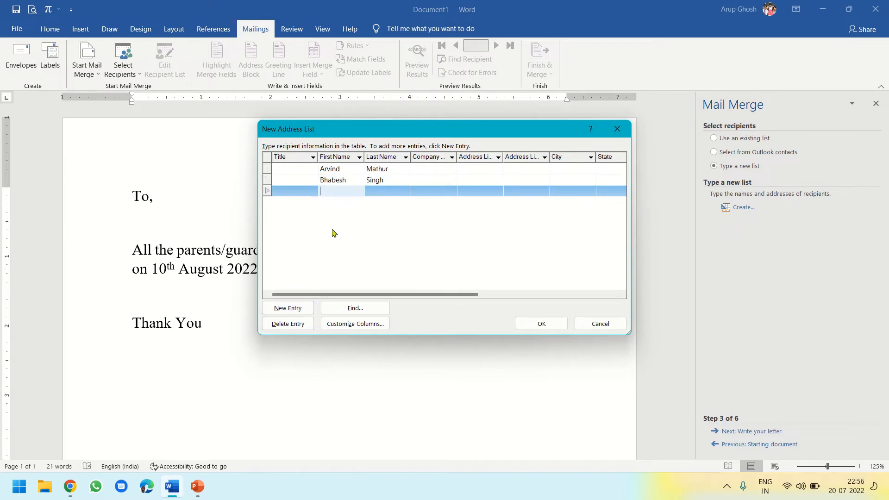
text(Chandam)
key(BackSpace)
key(Tab)
text(Prasad)
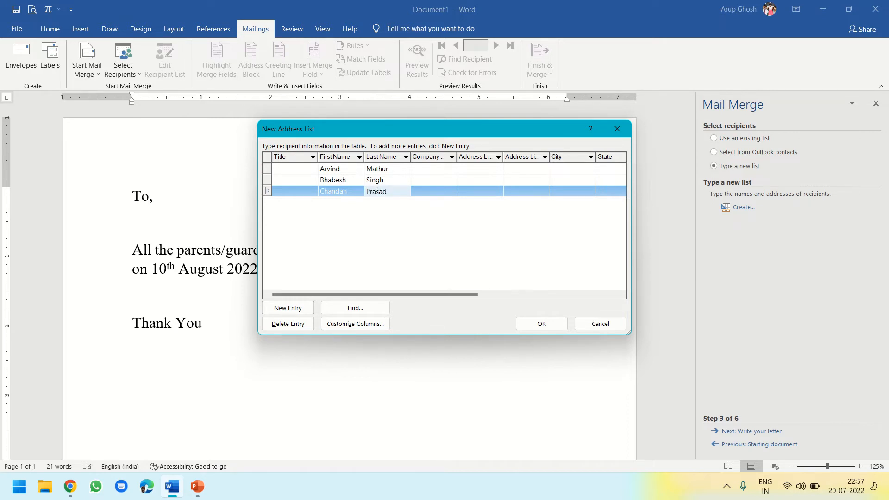
Add a fourth entry to the address list with the recipient's first and last name
click(303, 309)
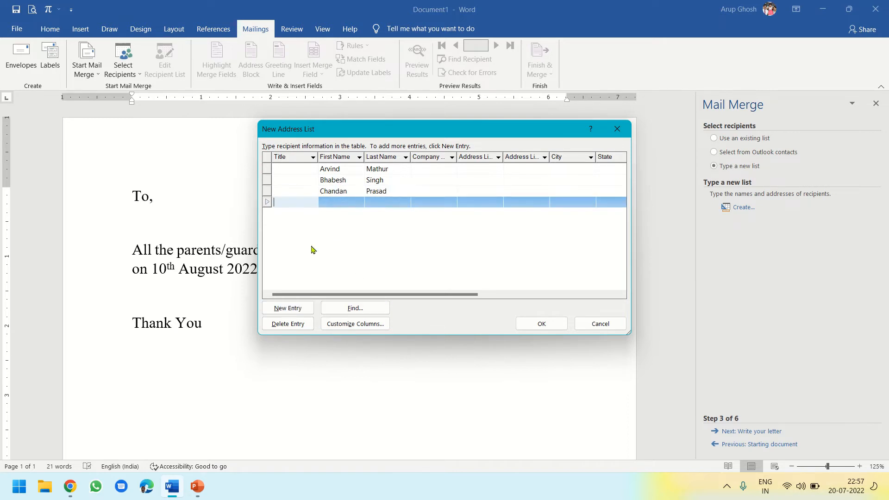
click(327, 205)
text(Dhiru)
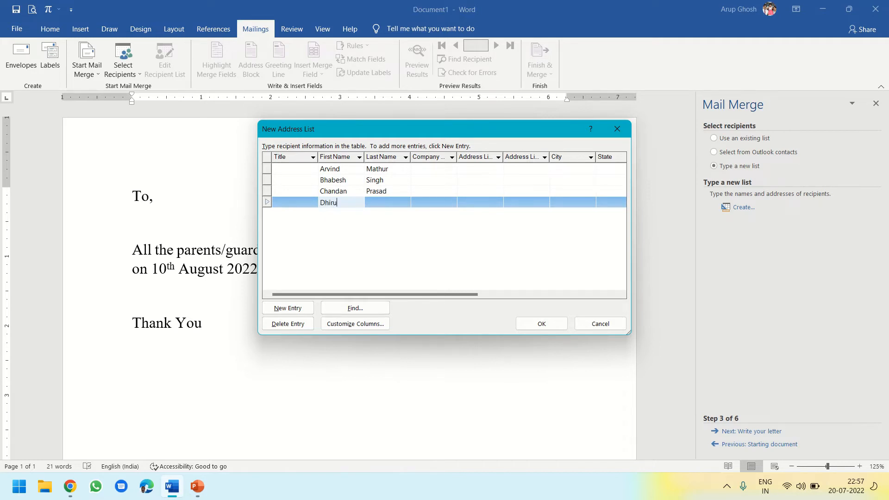
key(Tab)
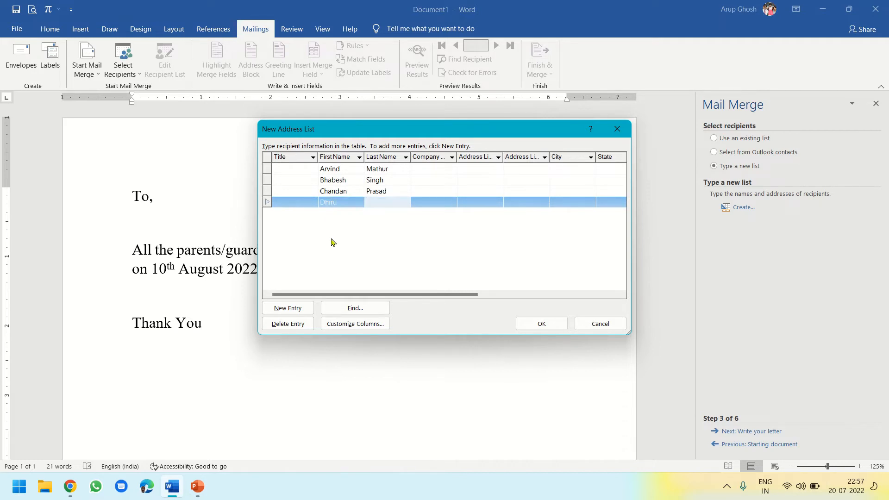
text(Kakkar)
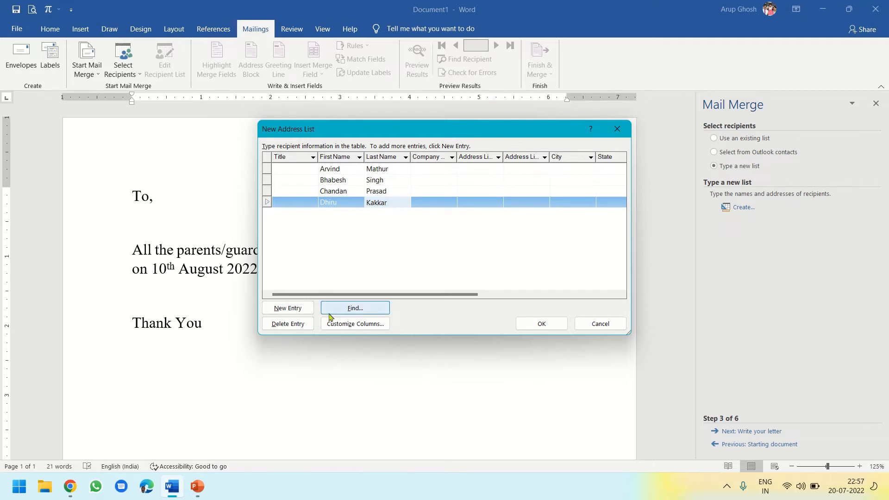
Add a fifth entry to the address list and enter the recipient's first and last name
click(287, 308)
click(328, 216)
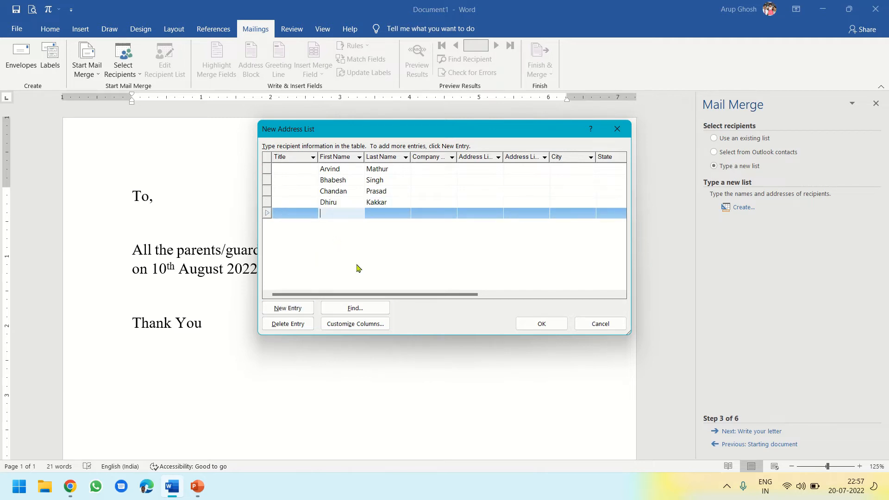
text(Edward)
key(Tab)
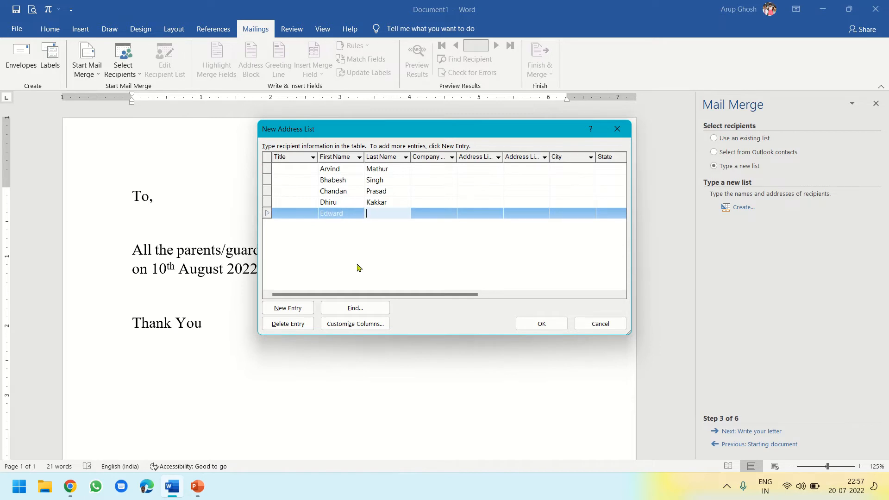
text(Healy)
Add a sixth entry to the address list and fill in the recipient's first and last name
click(289, 308)
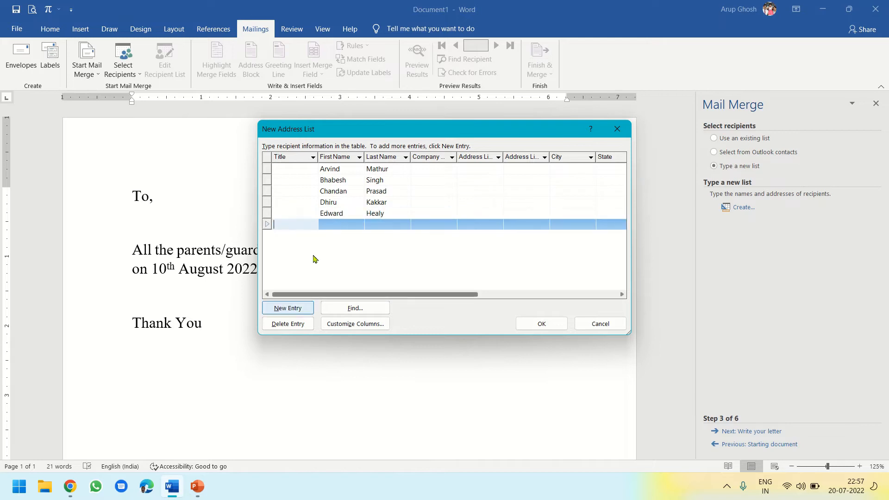
click(326, 226)
text(Fa)
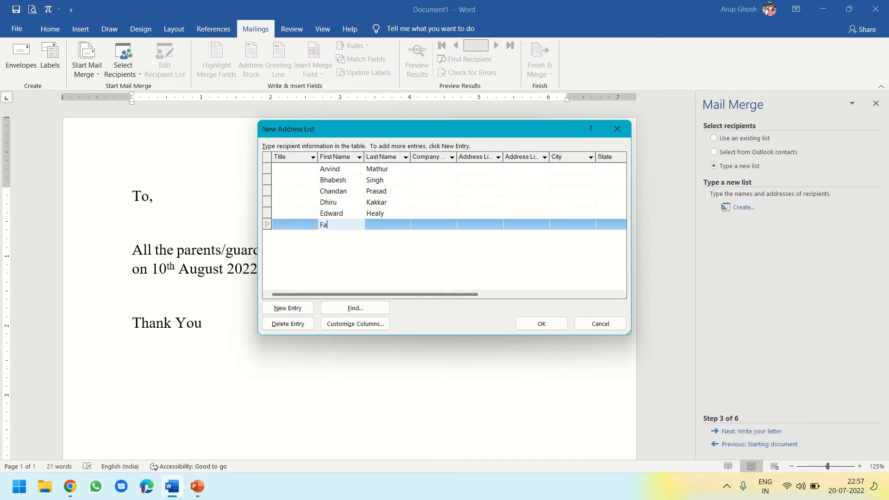
text(rukh)
key(Tab)
text(Engineer)
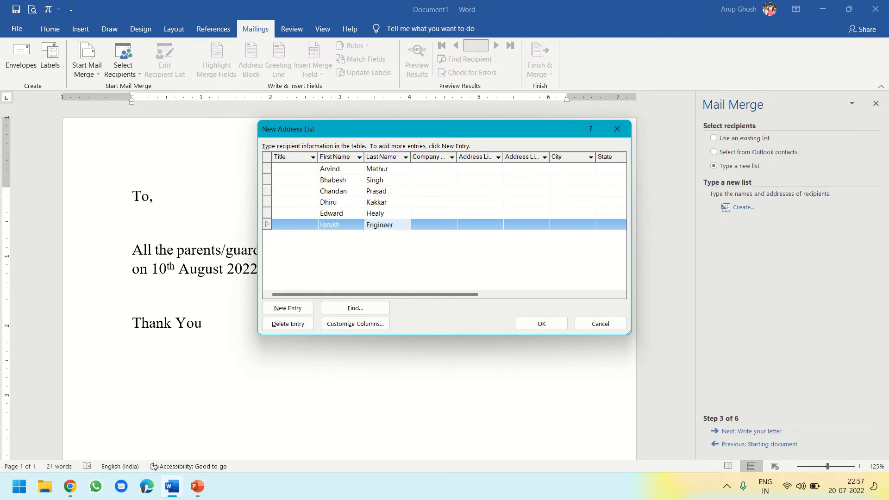
Add a seventh entry to the address list, giving the recipient's first and last name
click(291, 309)
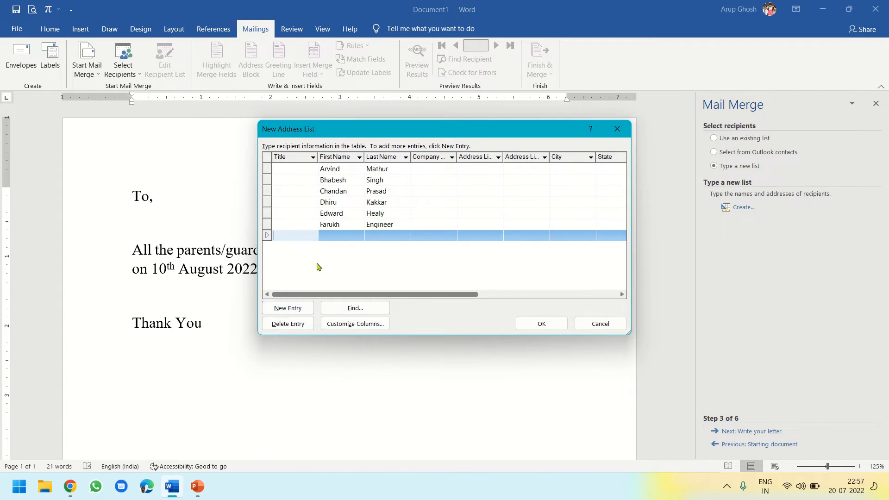
key(Tab)
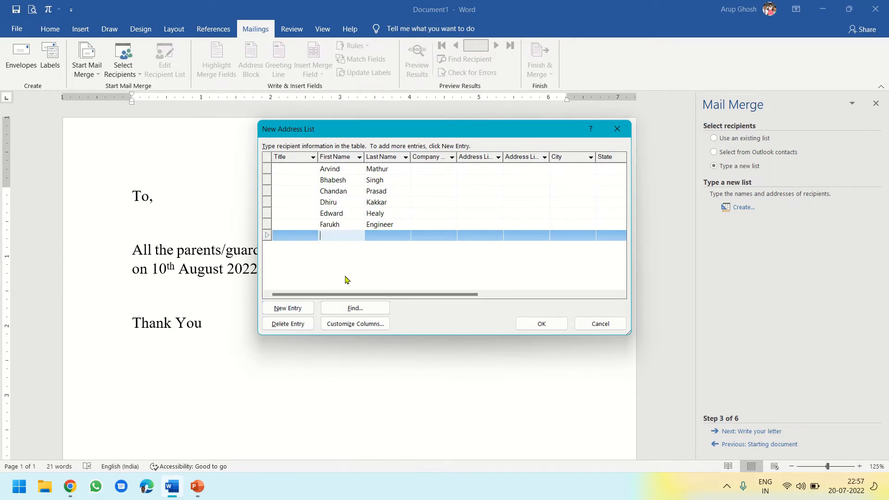
text(Ganesh)
key(Tab)
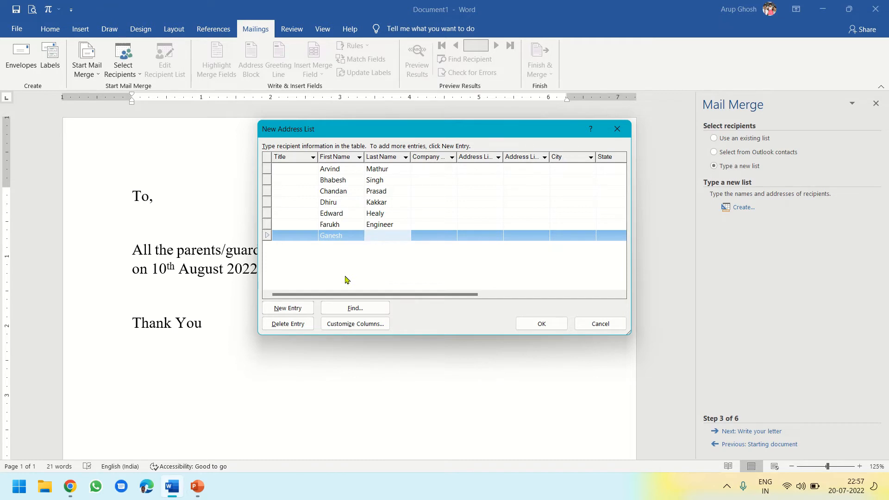
text(Goyal)
Save the finished address list as Recipients and accept all its entries as merge recipients
click(552, 324)
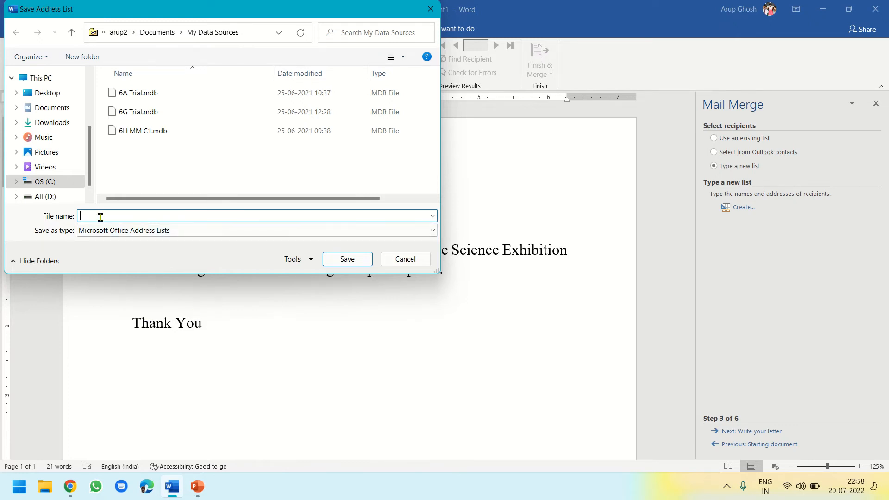
text(Recipients)
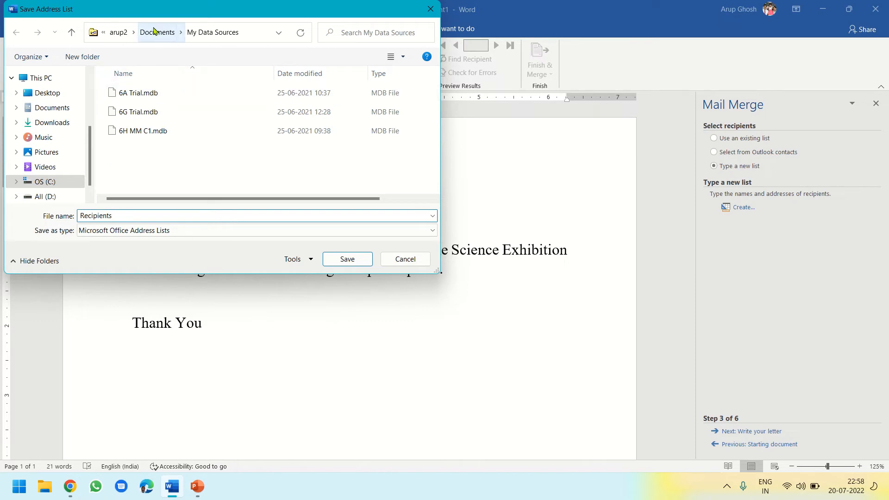
click(347, 260)
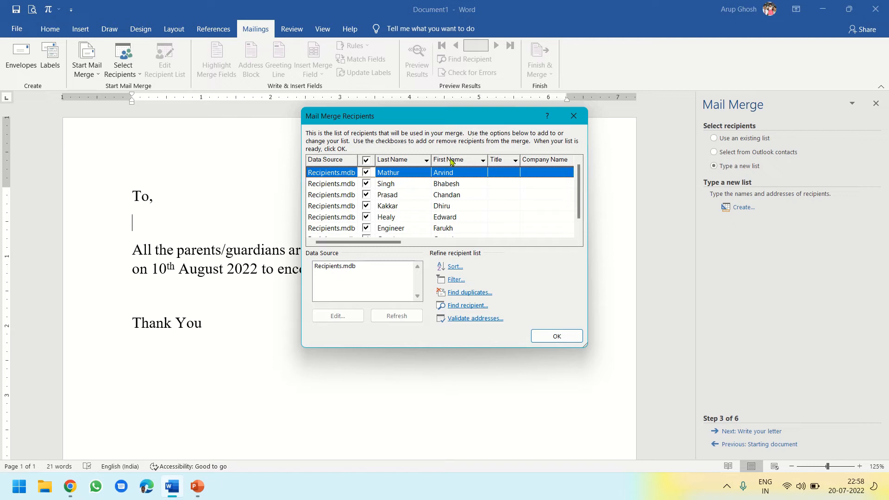
click(549, 333)
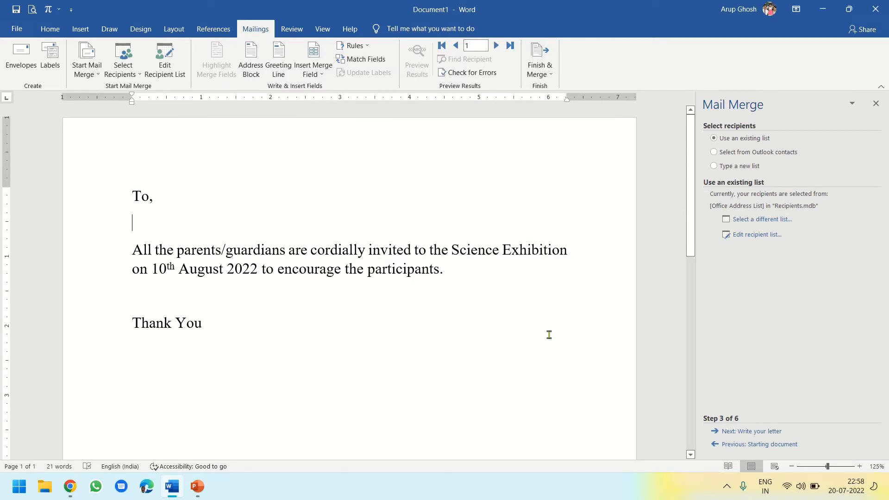
Move on to writing the letter and insert the First Name and Last Name merge fields below "To,", separated by a space
click(759, 432)
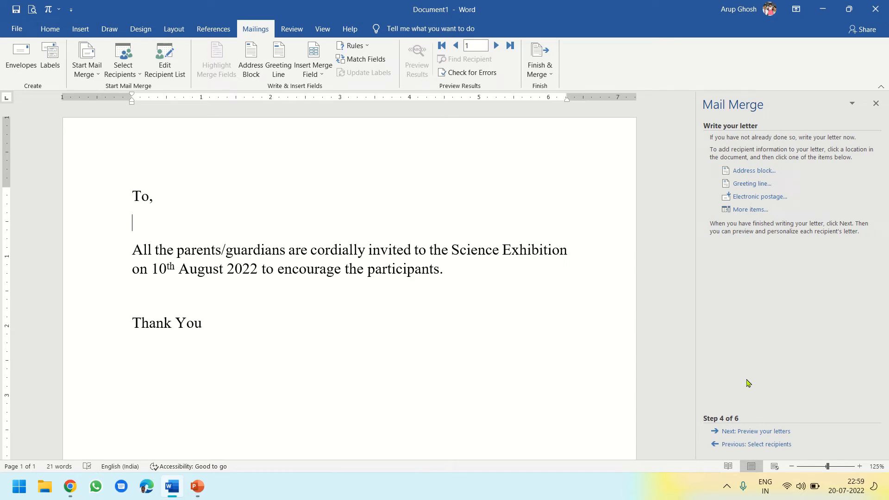
click(746, 211)
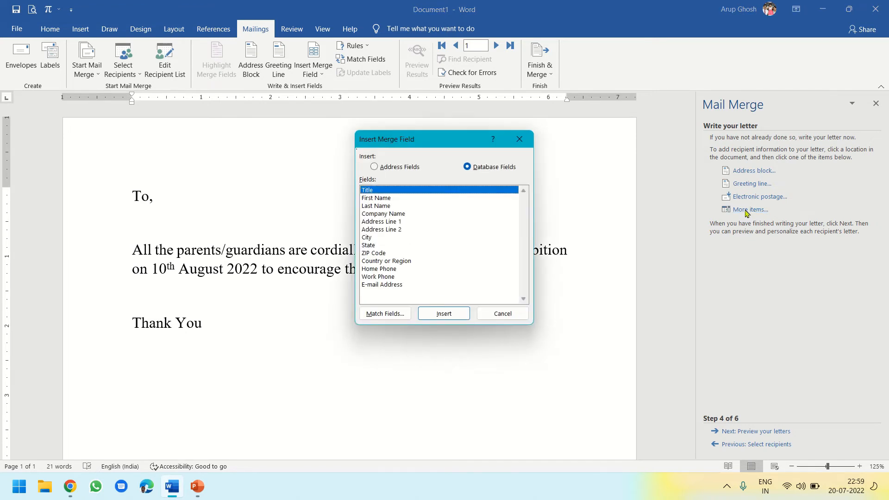
click(387, 198)
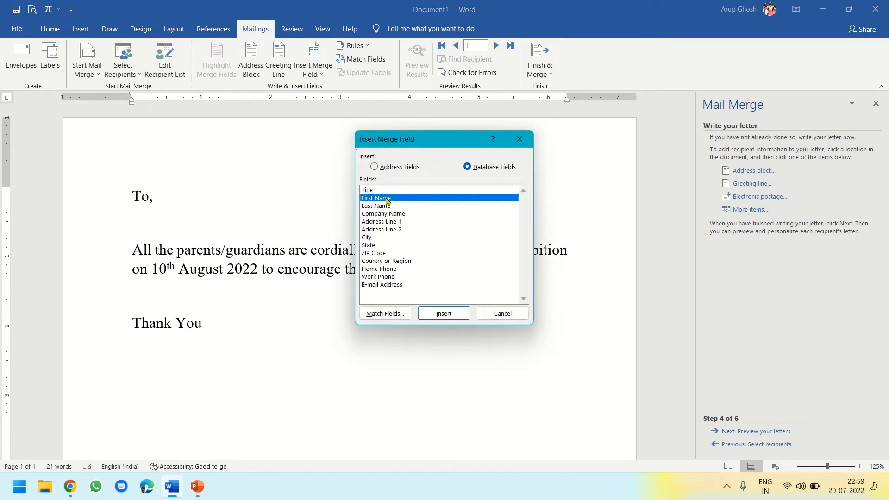
click(435, 317)
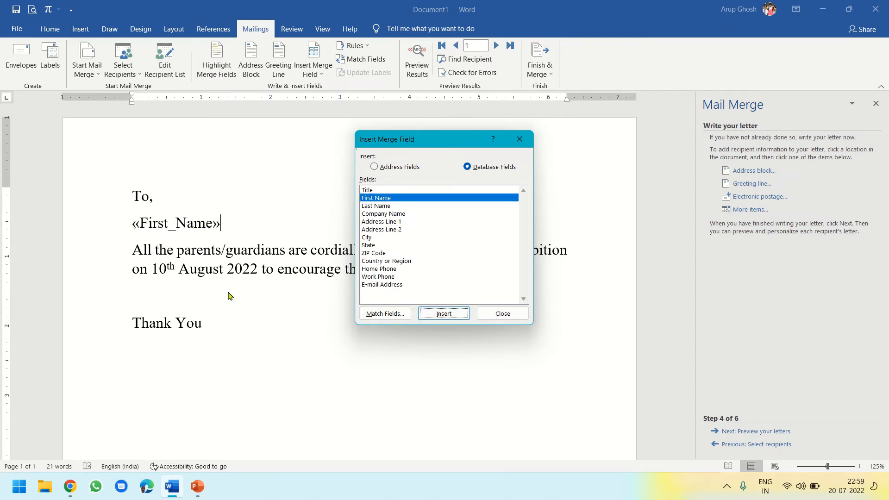
click(377, 207)
click(443, 314)
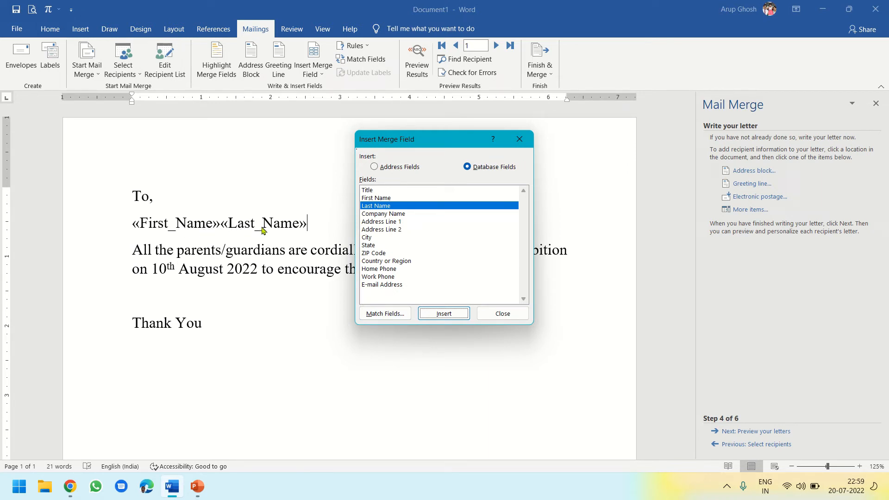
click(504, 315)
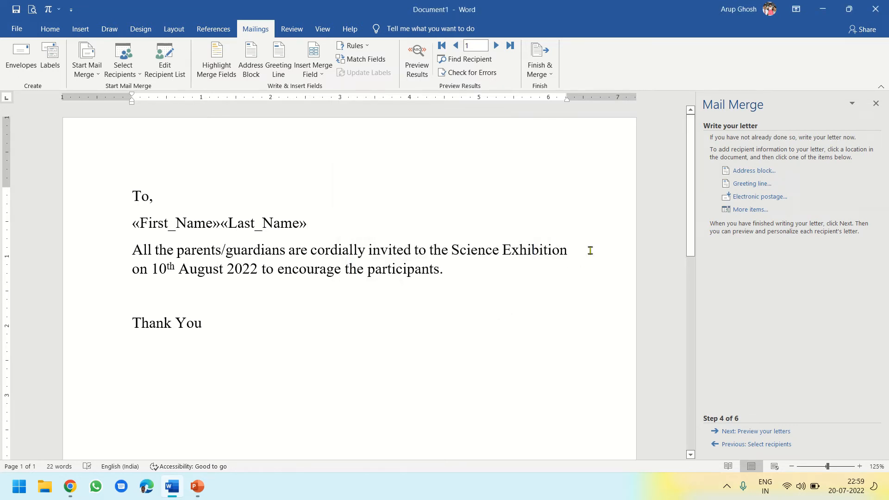
click(220, 224)
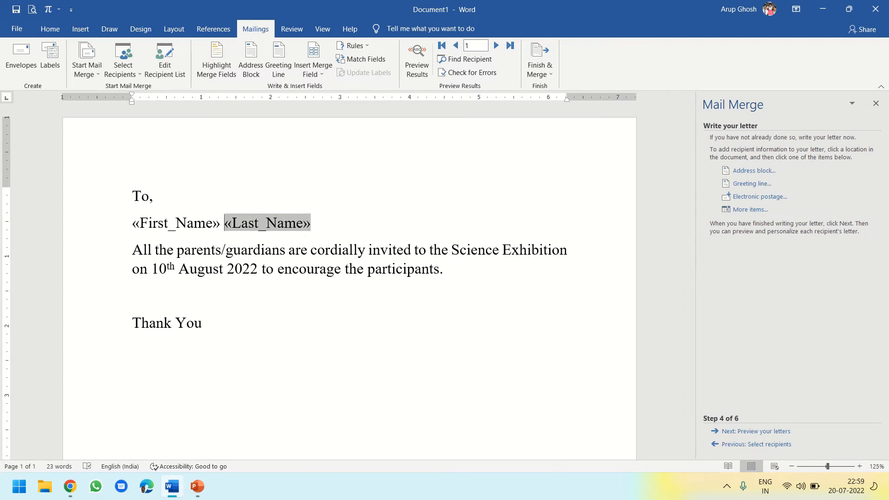
Format the First Name and Last Name merge fields in bold italic at 20 pt
drag(128, 222, 311, 219)
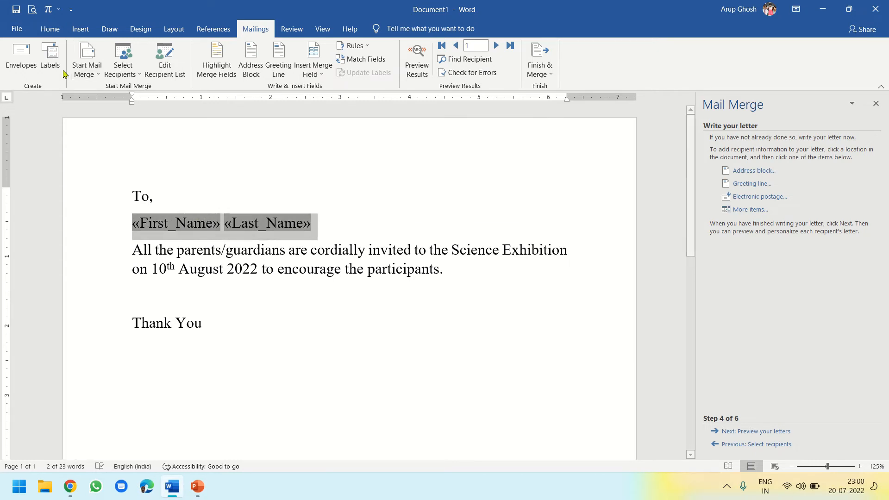
click(51, 30)
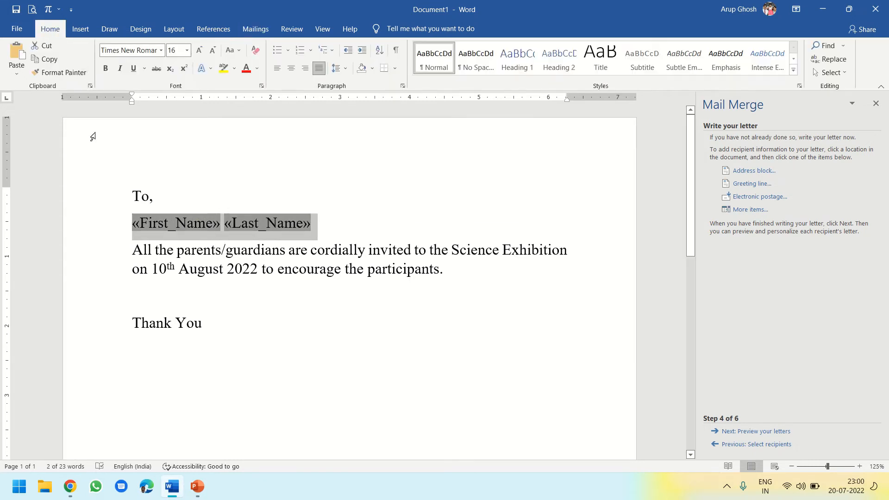
click(106, 68)
click(120, 68)
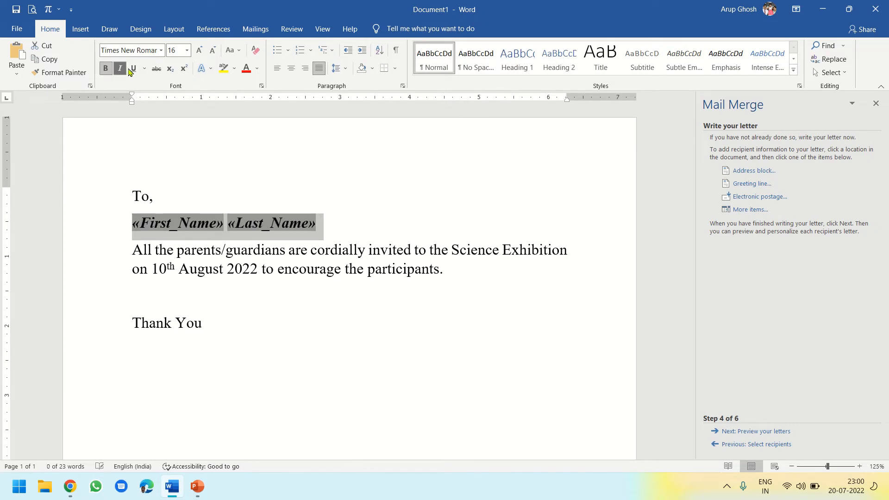
click(200, 50)
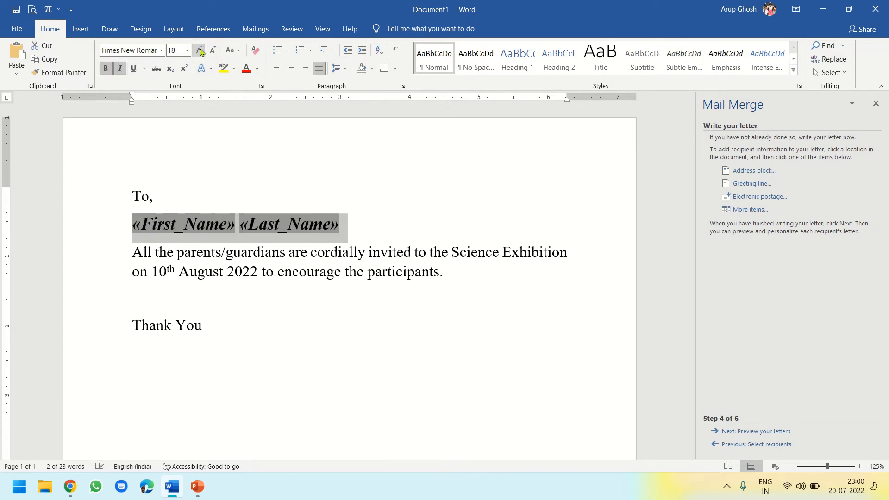
click(200, 51)
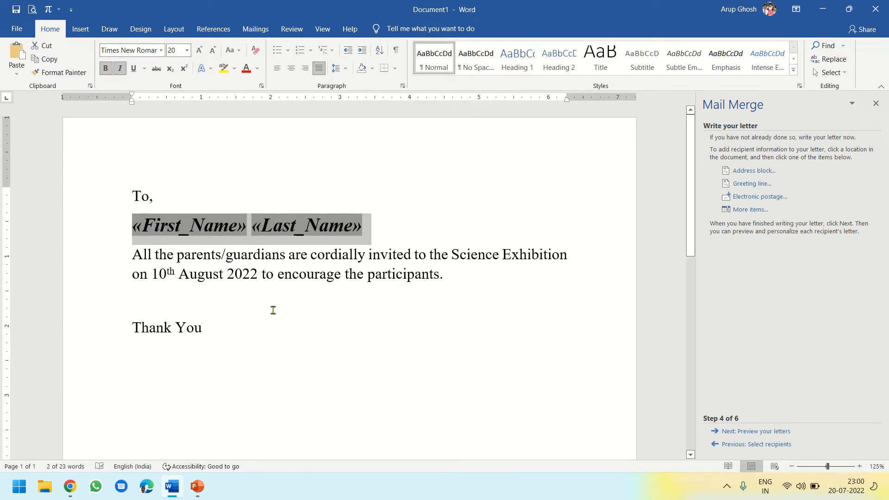
click(428, 227)
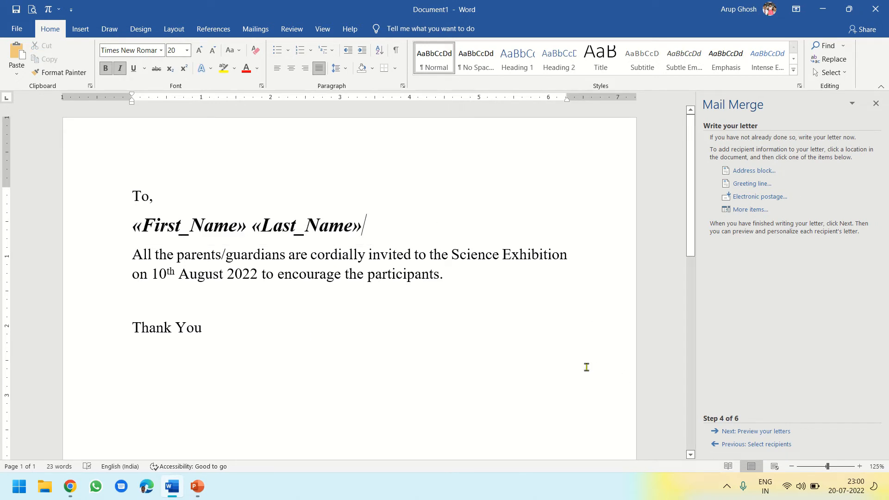
Preview the merged letters from the first to the fifth recipient and advance the wizard to completing the merge
click(762, 431)
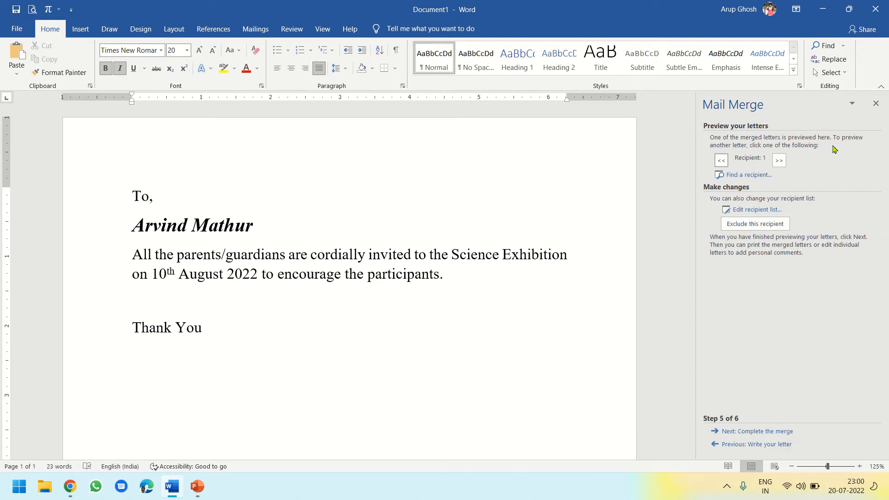
click(779, 160)
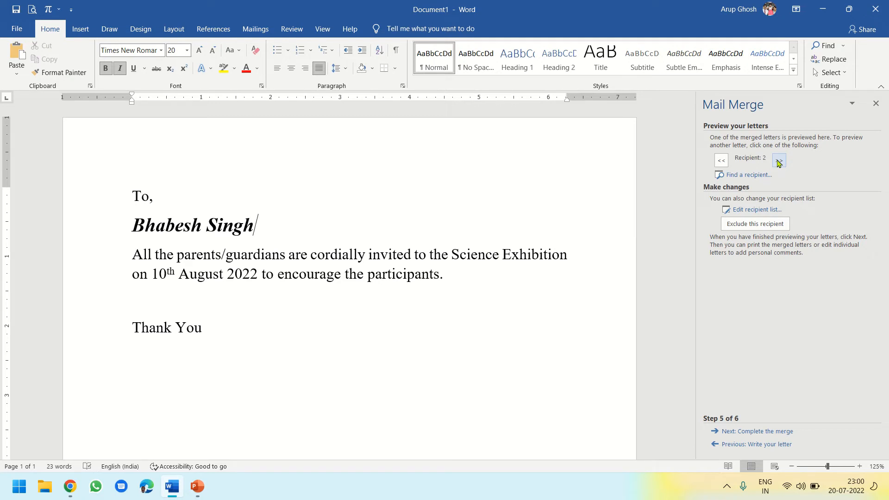
click(780, 160)
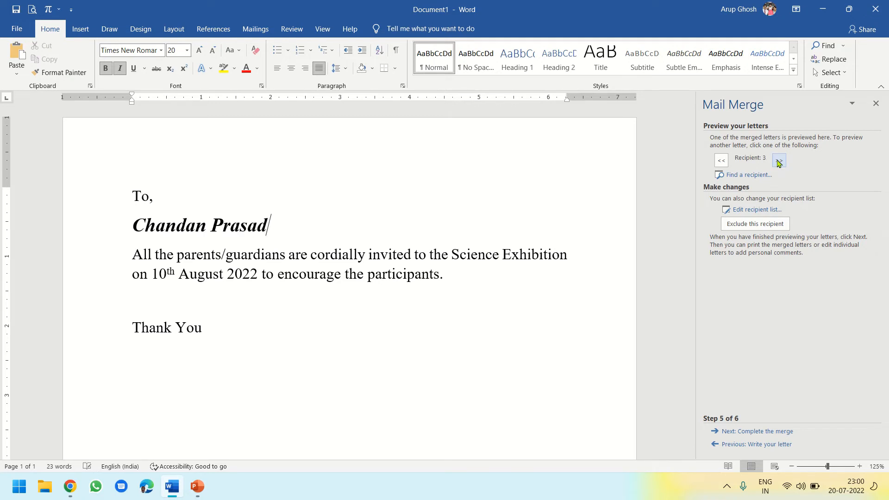
click(780, 160)
click(779, 160)
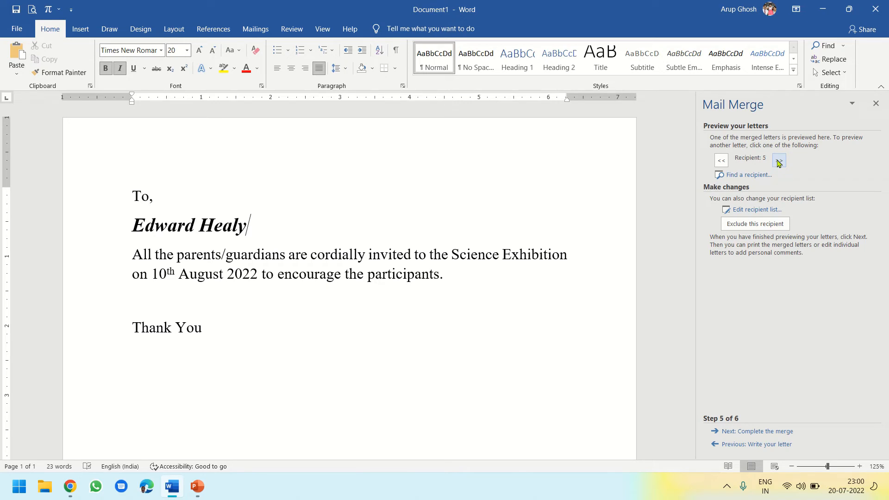
click(763, 432)
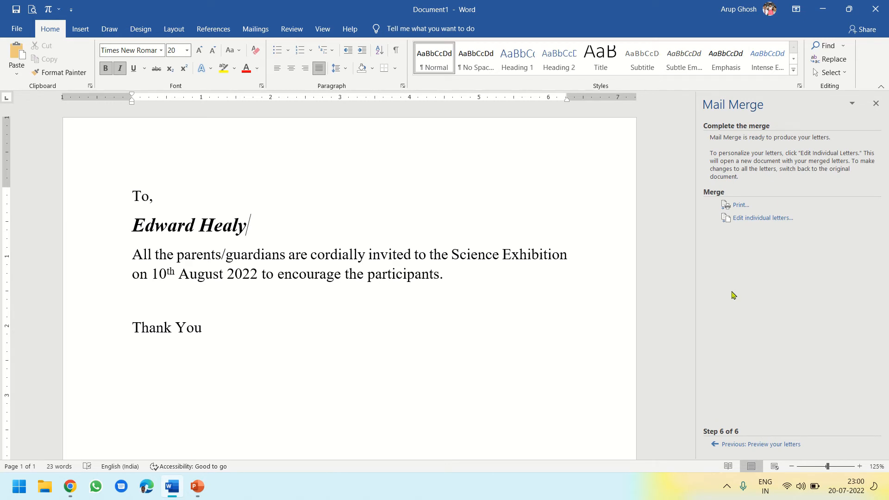
Print all the merged letters with Microsoft Print to PDF, saving the output on the Desktop as Mail Merge Tutorial
click(740, 205)
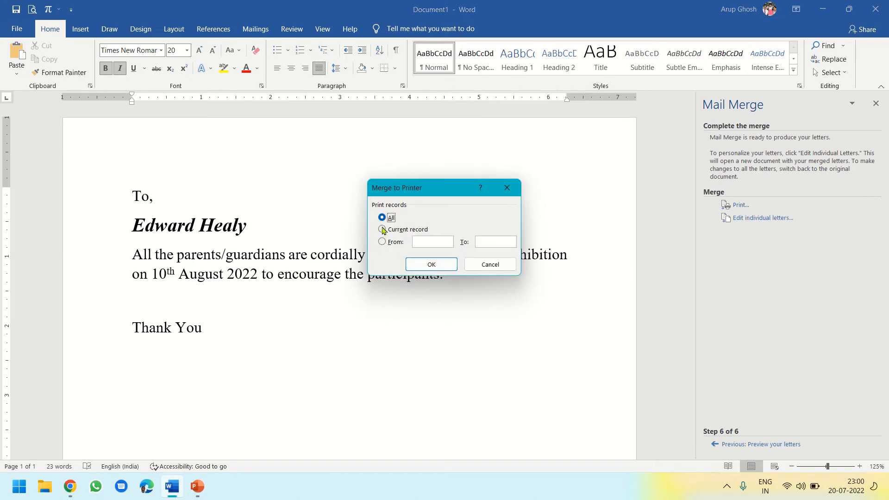
click(432, 264)
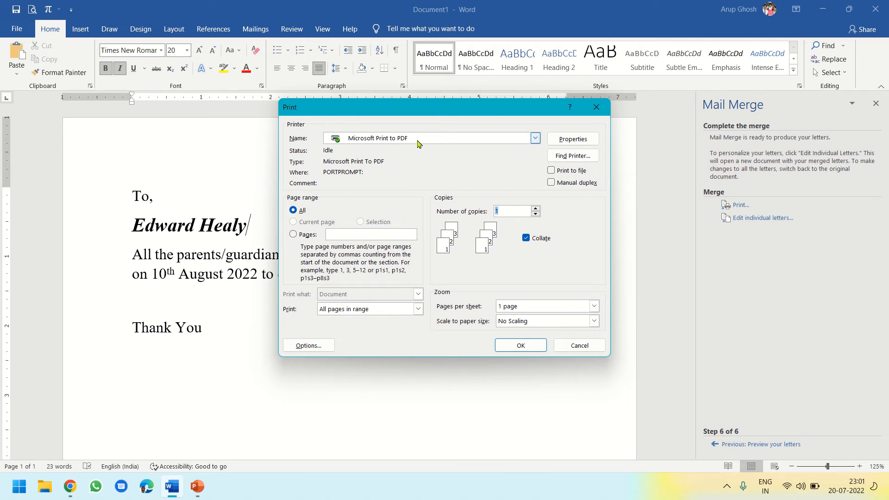
click(520, 346)
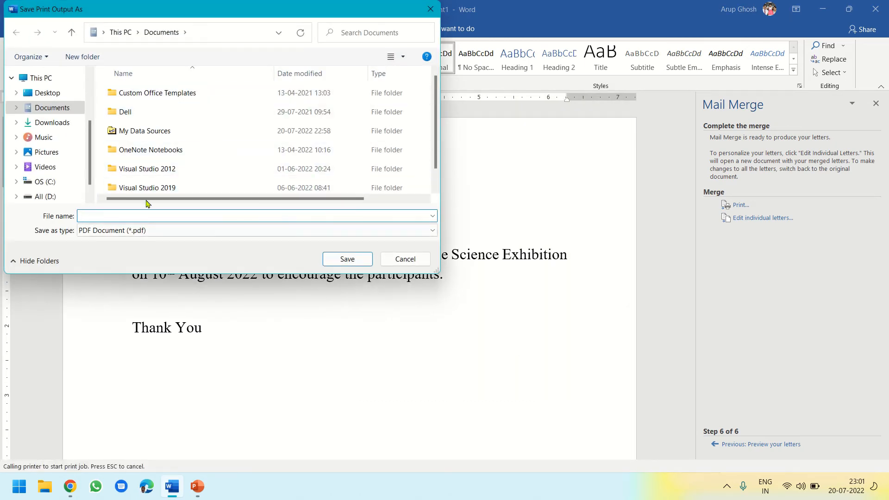
click(49, 94)
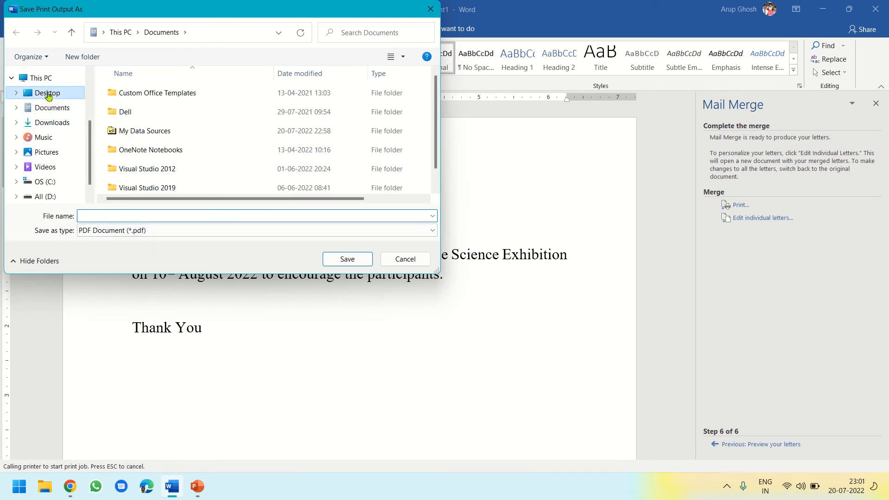
click(107, 214)
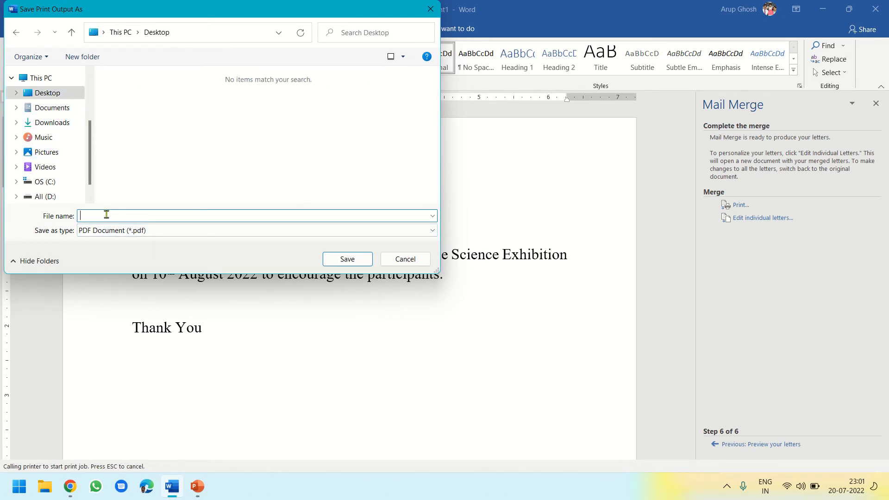
text(Mail Merge Tutorial)
click(336, 260)
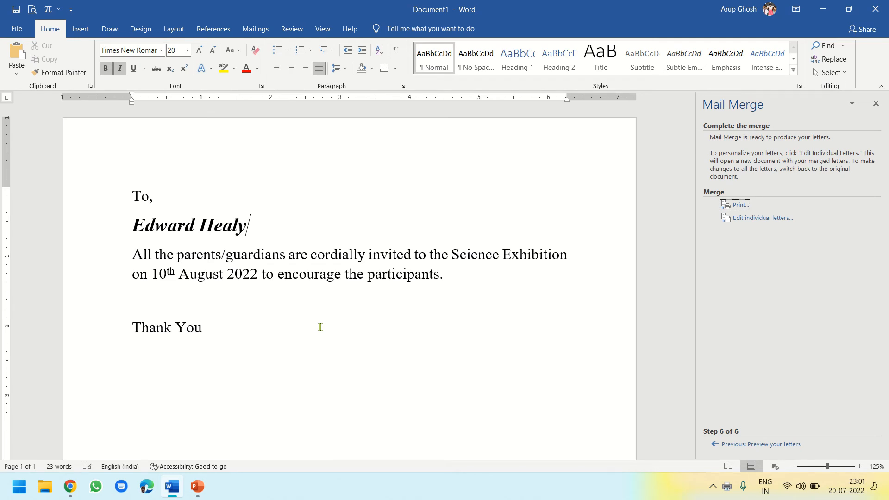
Open the Mail Merge Tutorial PDF from the desktop and look through the individual letters to the last page
click(824, 9)
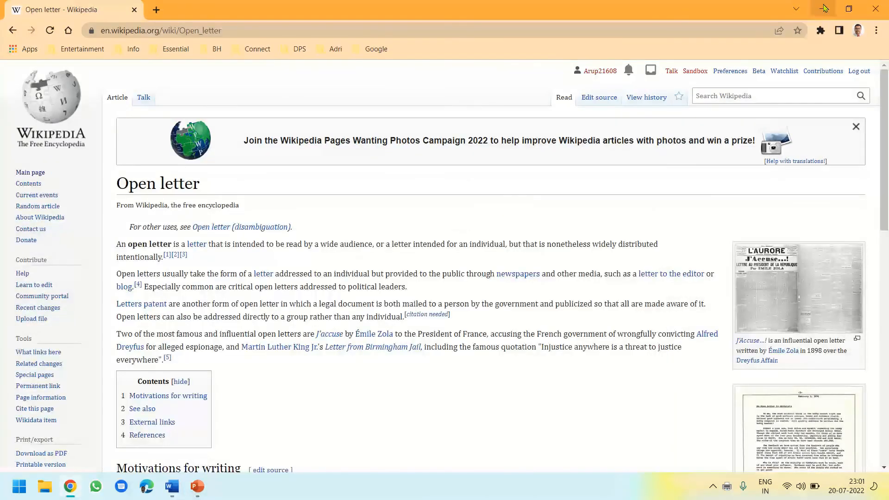
click(824, 9)
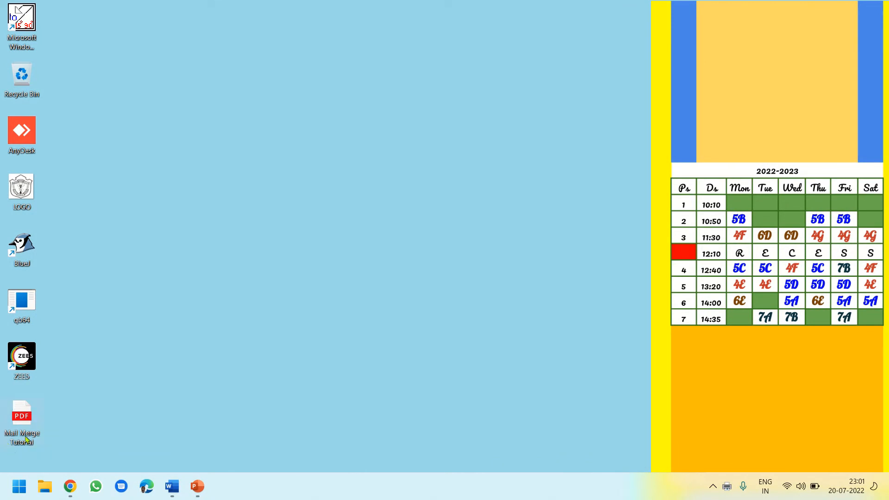
double_click(25, 420)
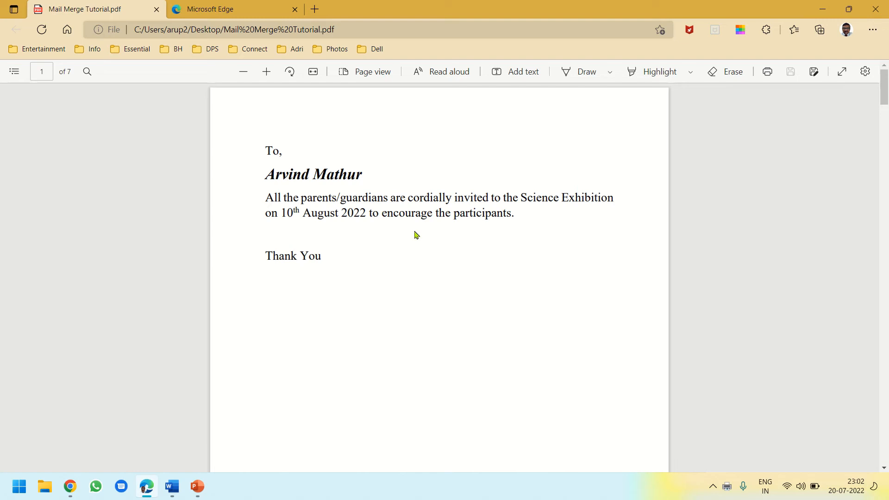
scroll(416, 234, down, 12)
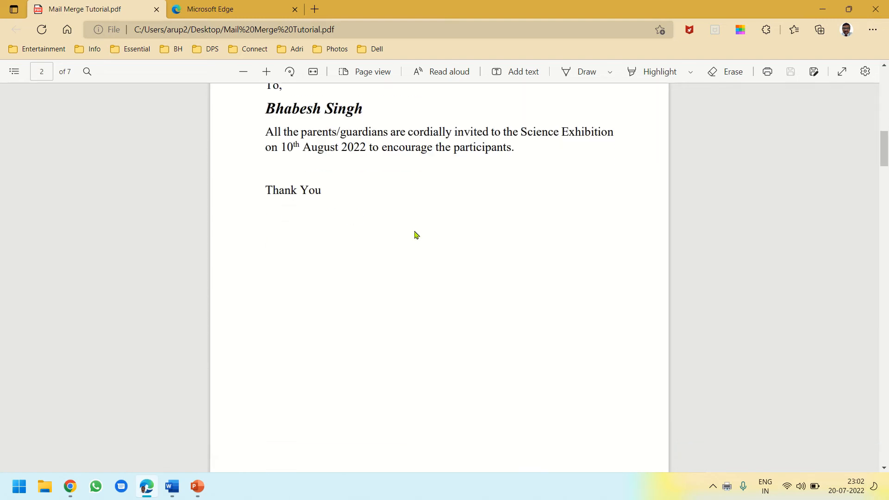
scroll(416, 235, down, 12)
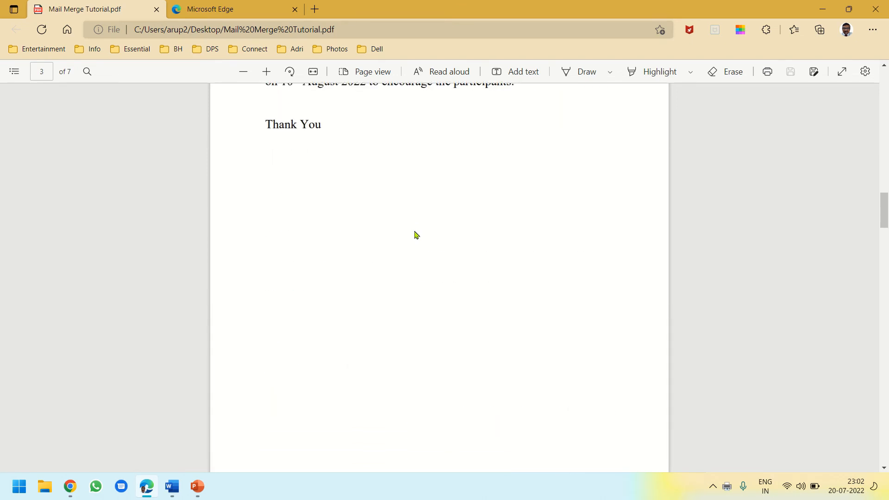
scroll(417, 235, down, 12)
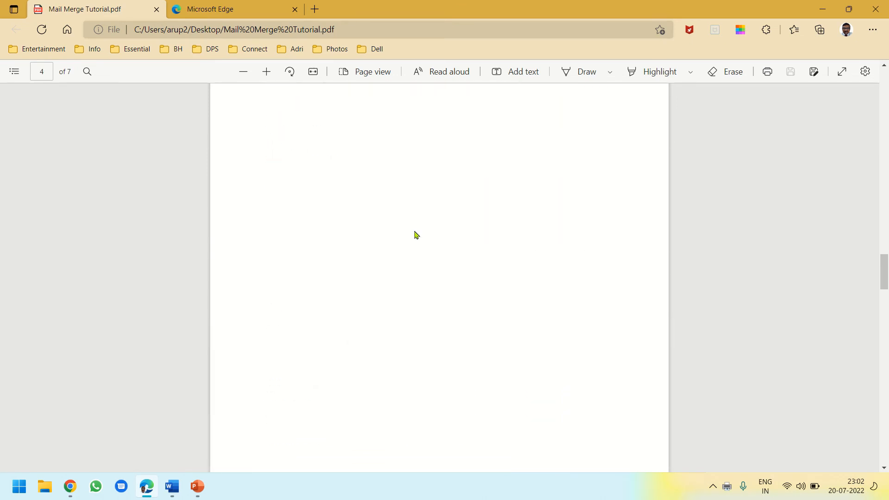
scroll(416, 234, down, 12)
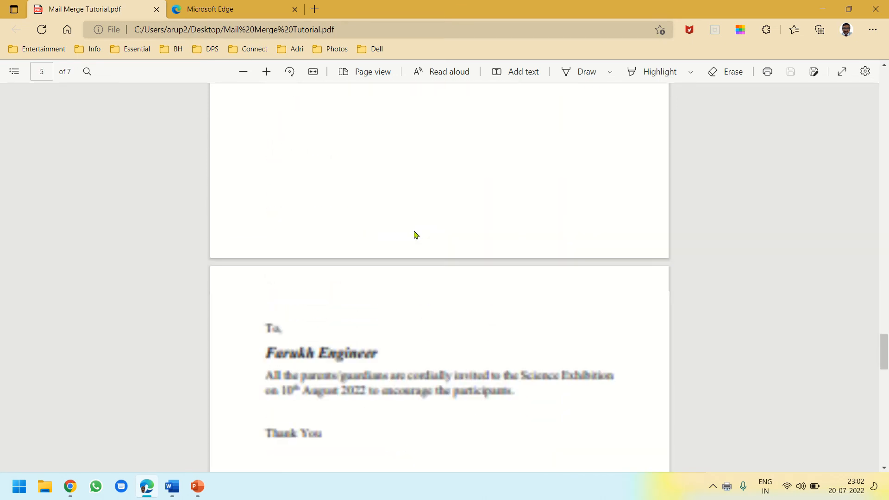
scroll(417, 235, down, 12)
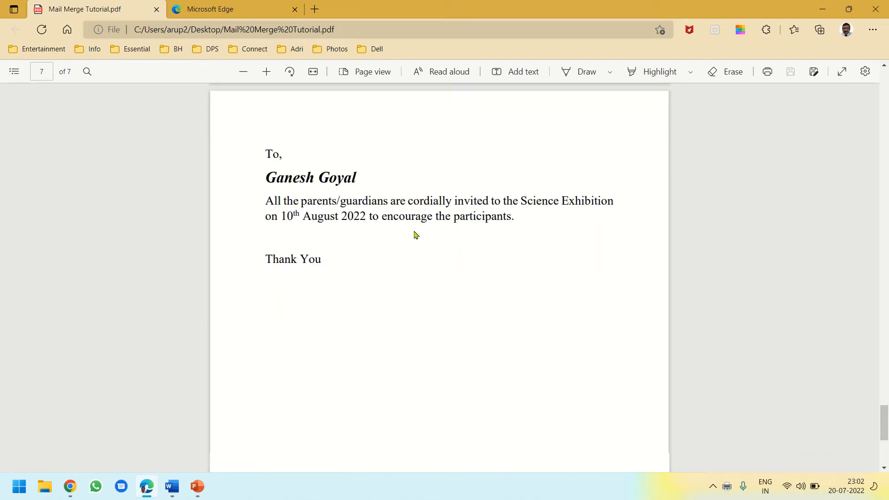
scroll(417, 234, down, 6)
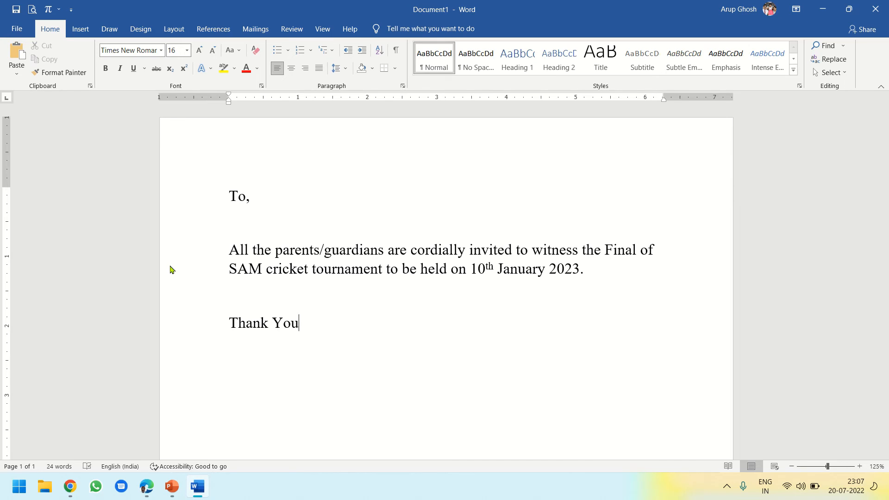
Start the Step-by-Step Mail Merge Wizard for Letters at the blank line below "To," and advance to selecting recipients
click(252, 224)
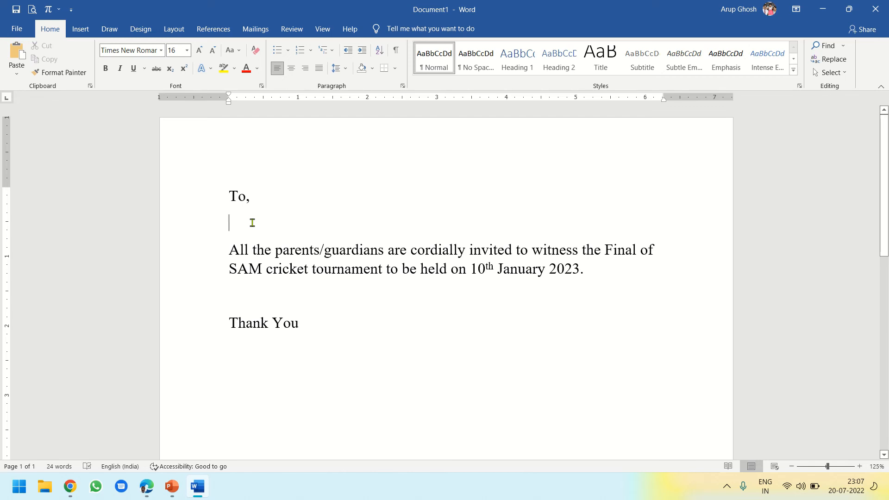
click(256, 29)
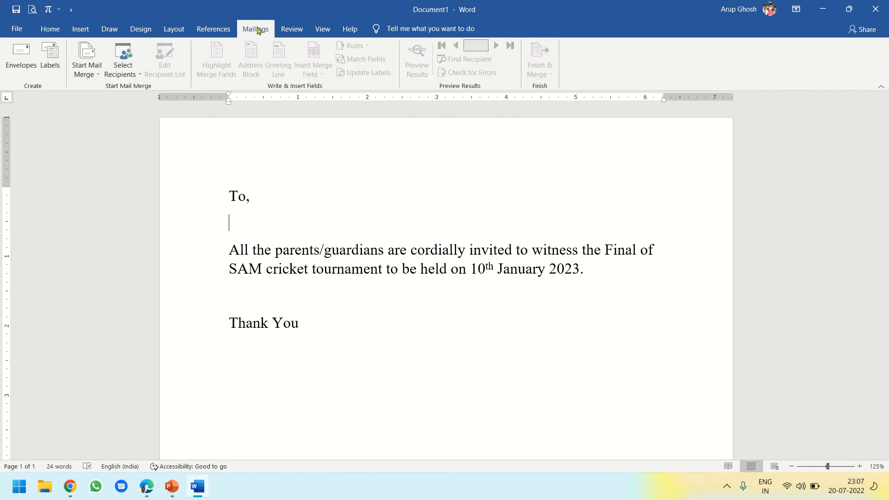
click(94, 76)
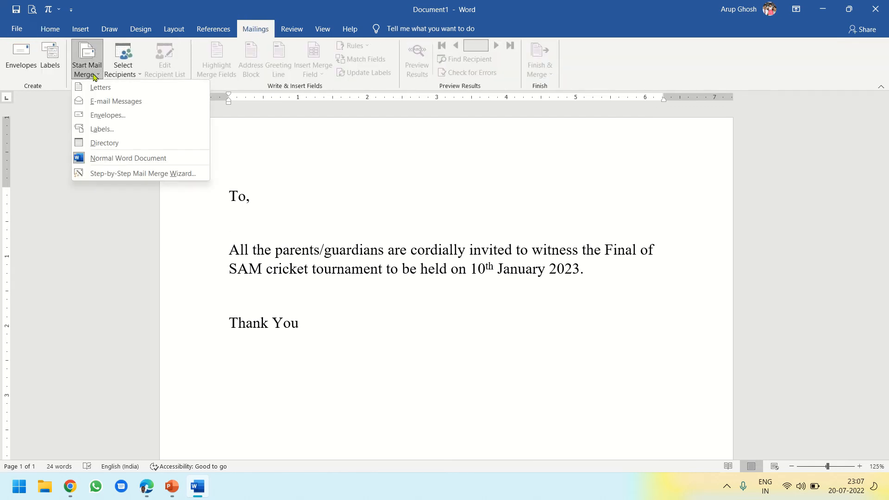
click(125, 174)
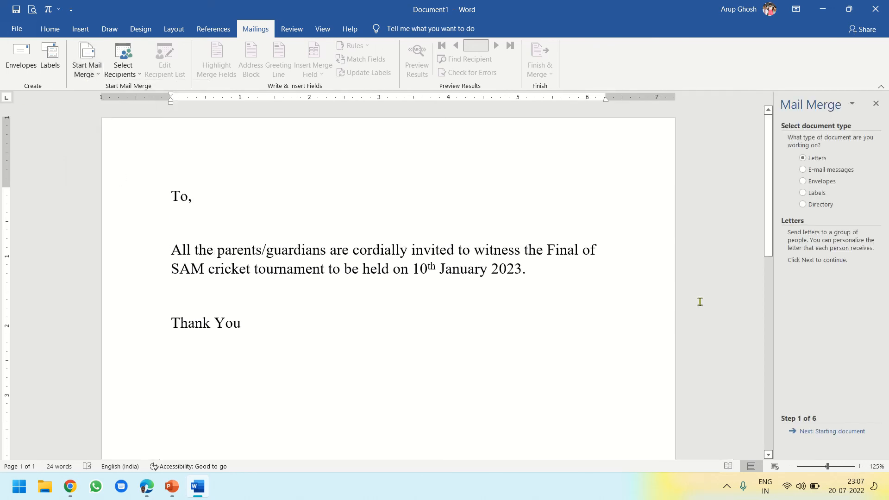
drag(774, 290, 712, 295)
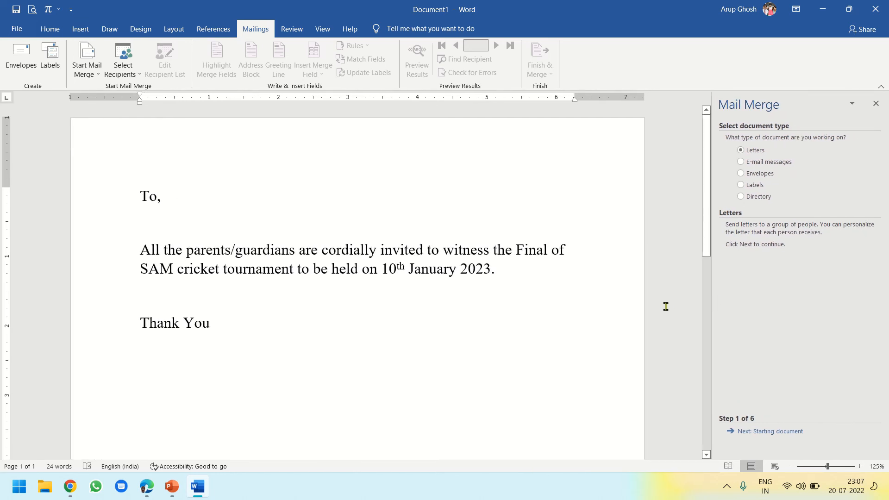
click(760, 431)
click(760, 432)
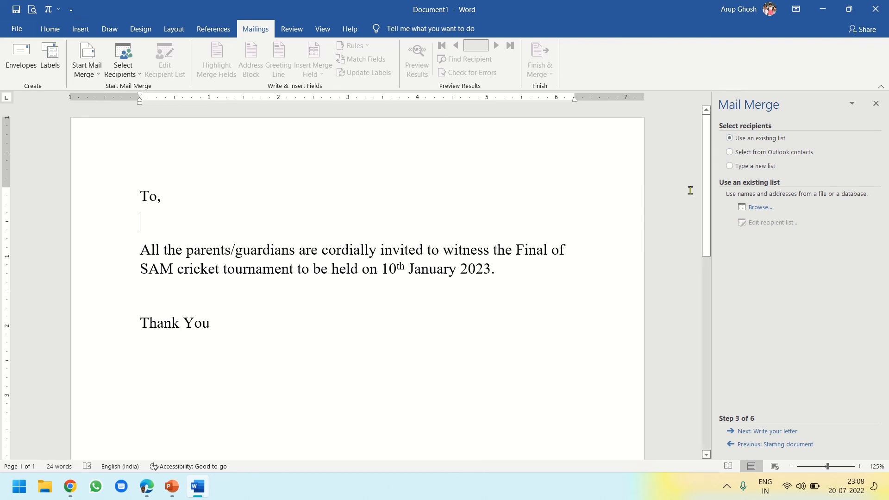
Load the existing list Recipients.mdb from My Data Sources and accept all its entries as merge recipients
click(760, 209)
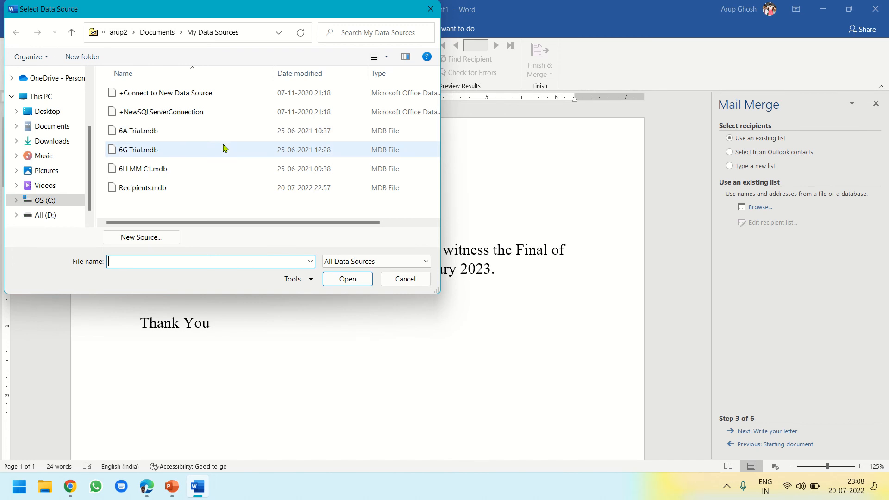
click(155, 191)
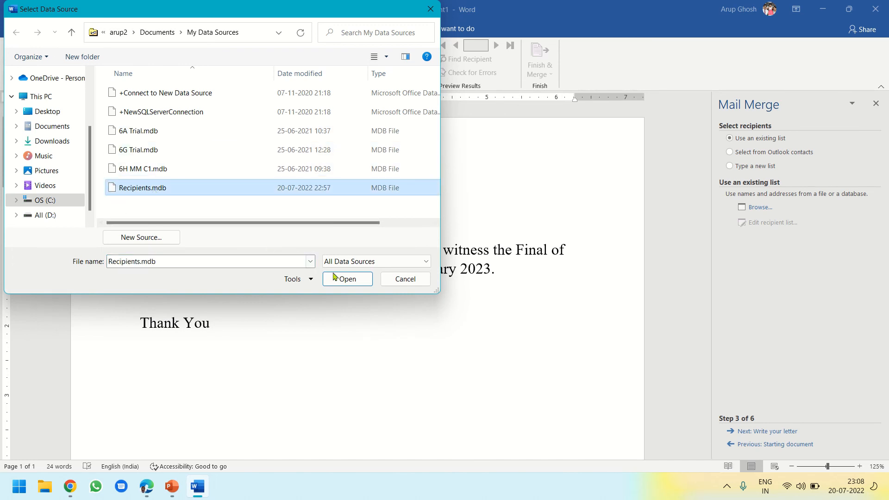
click(348, 279)
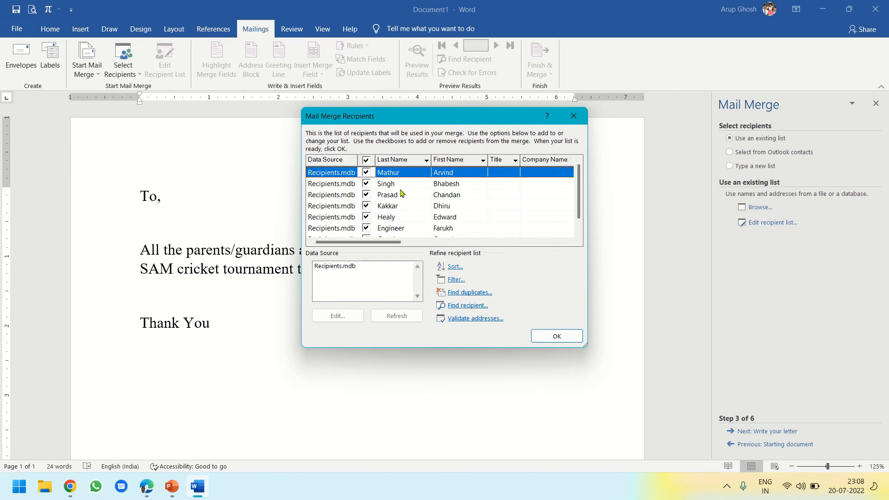
click(548, 338)
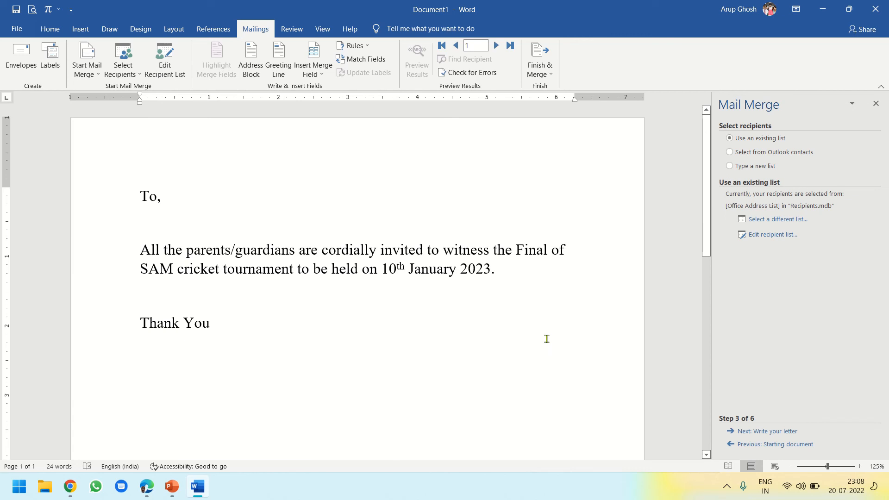
Advance to writing the letter and insert the First Name and Last Name fields below "To," in the cricket invitation, separated by a space
click(775, 432)
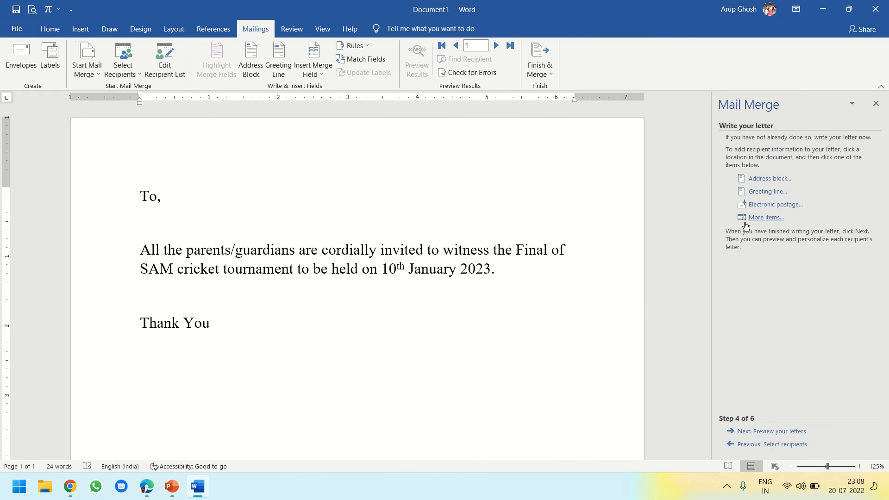
click(763, 217)
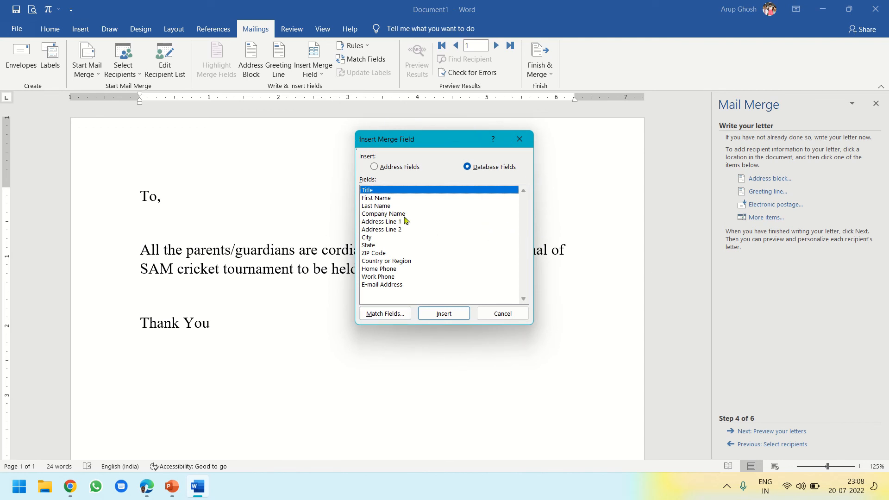
click(385, 198)
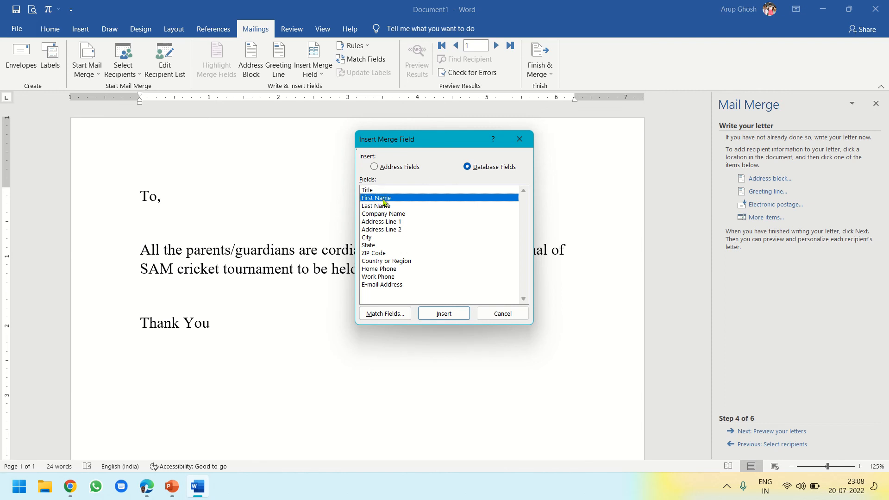
click(452, 313)
click(385, 208)
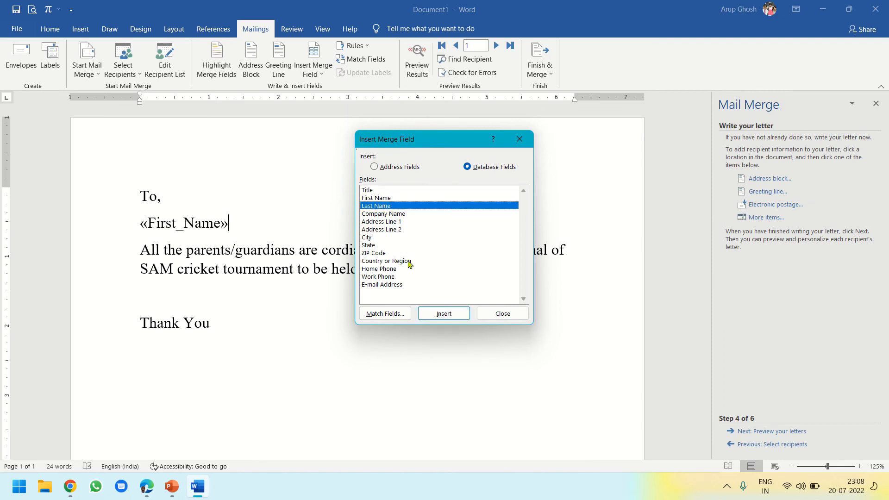
click(441, 314)
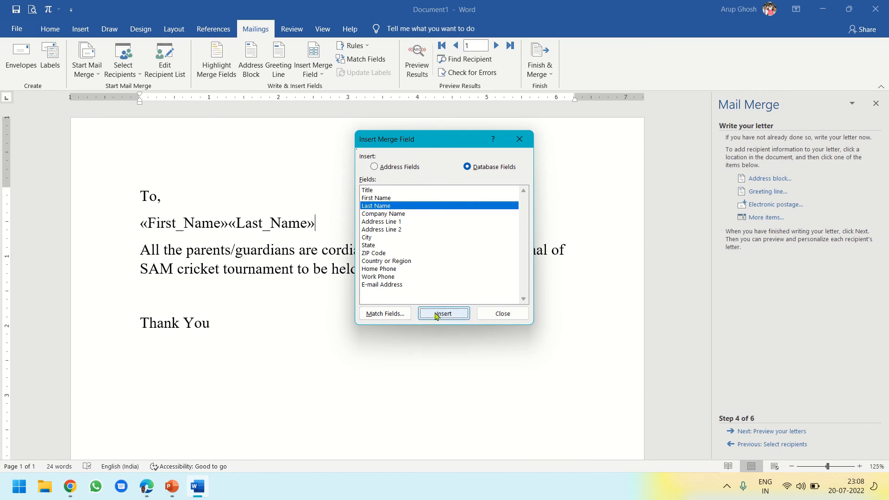
click(490, 315)
click(231, 224)
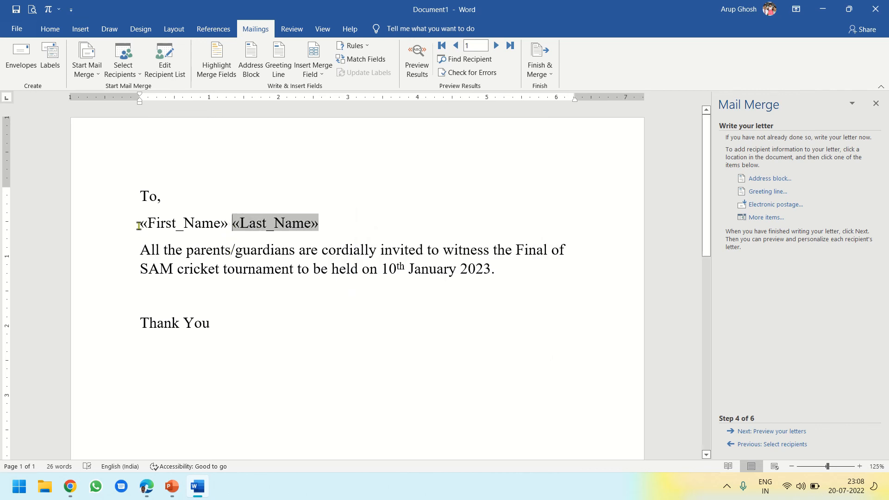
Format the First Name and Last Name merge fields in red, bold italic at 18 pt
drag(140, 225, 319, 226)
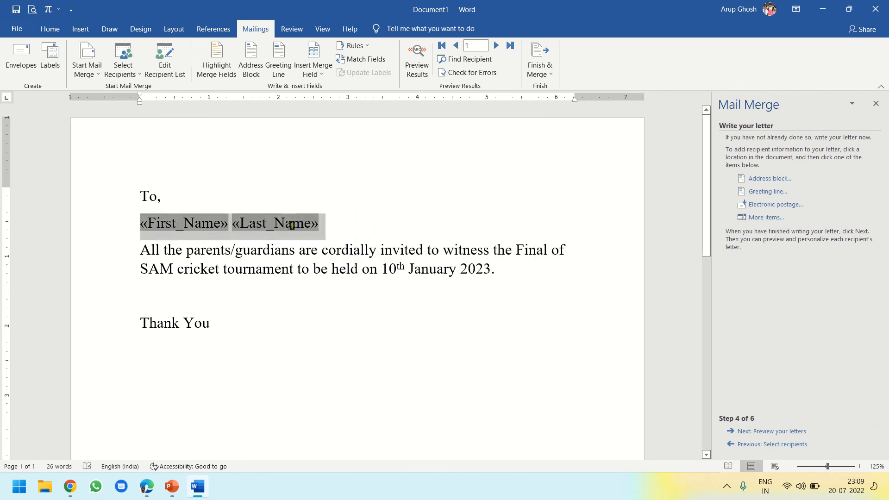
click(47, 31)
click(245, 68)
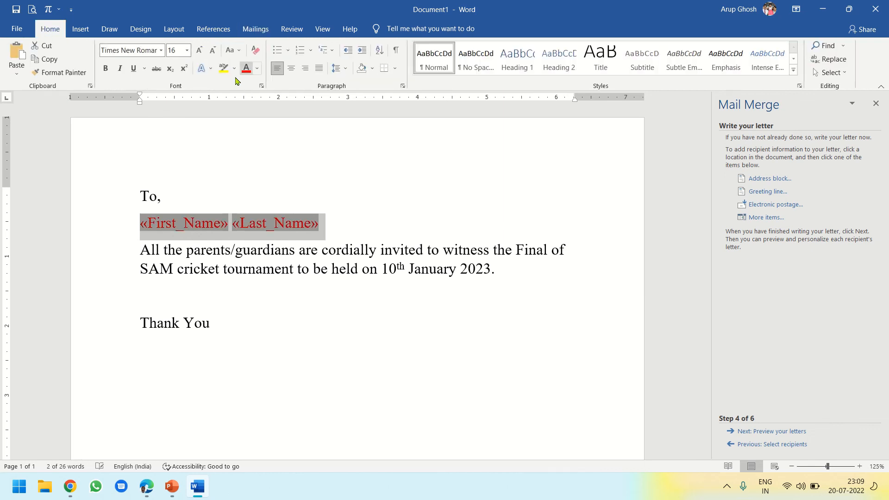
click(106, 69)
click(120, 69)
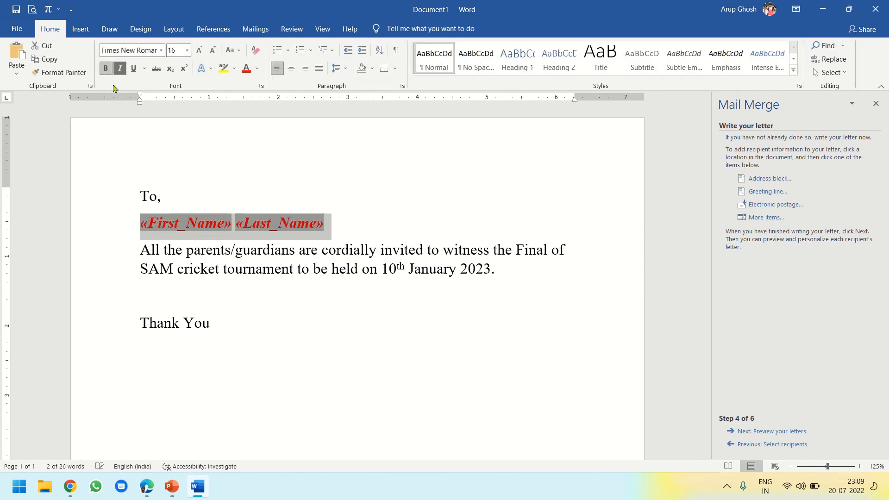
click(200, 51)
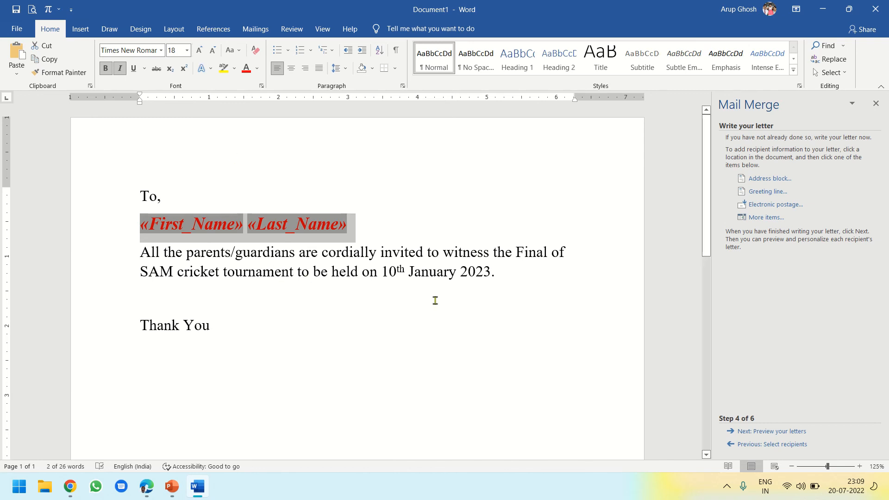
Preview the merged cricket invitation letters and advance the wizard to completing the merge
click(493, 328)
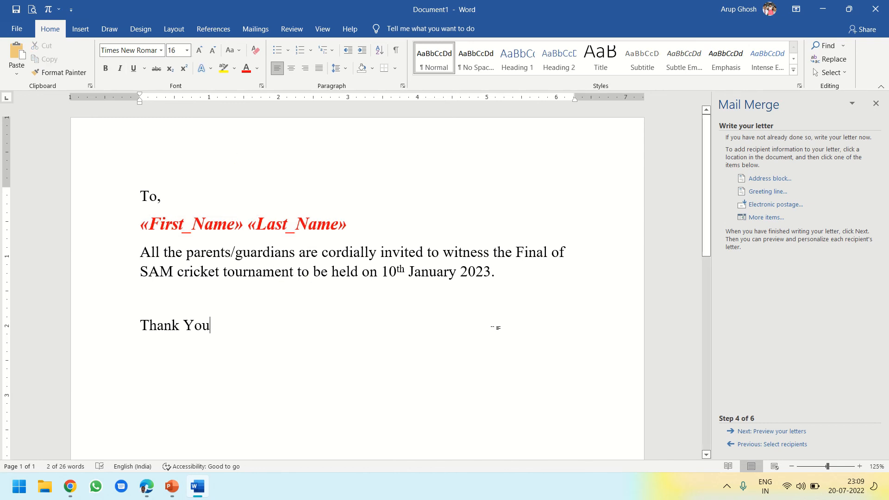
click(751, 432)
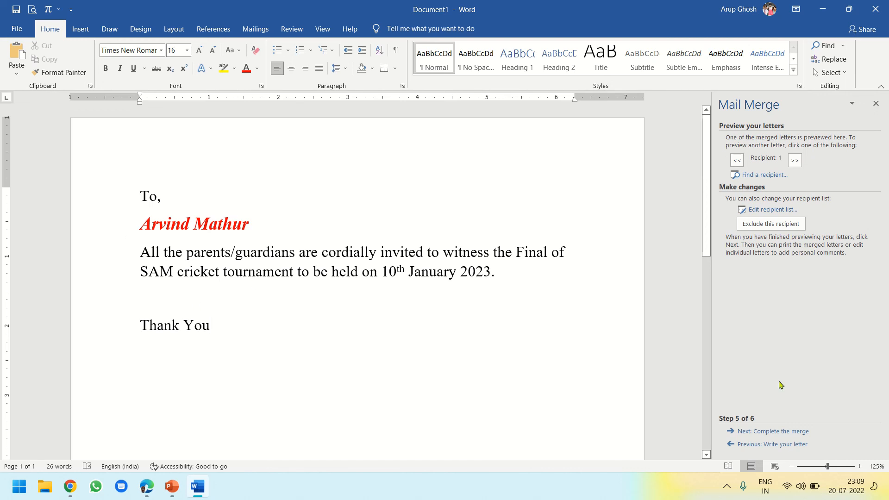
click(784, 431)
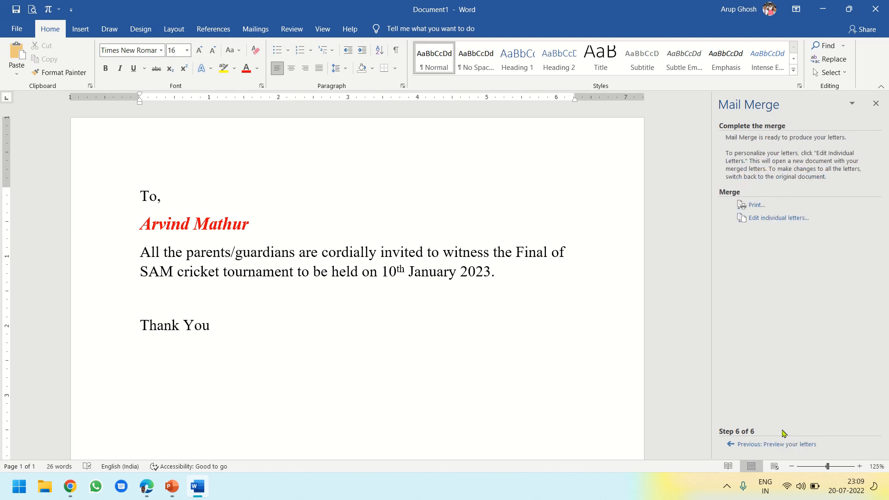
Print all merged records with Microsoft Print to PDF, saving the output on the Desktop as "Mail Merge Tutorial 1"
click(756, 205)
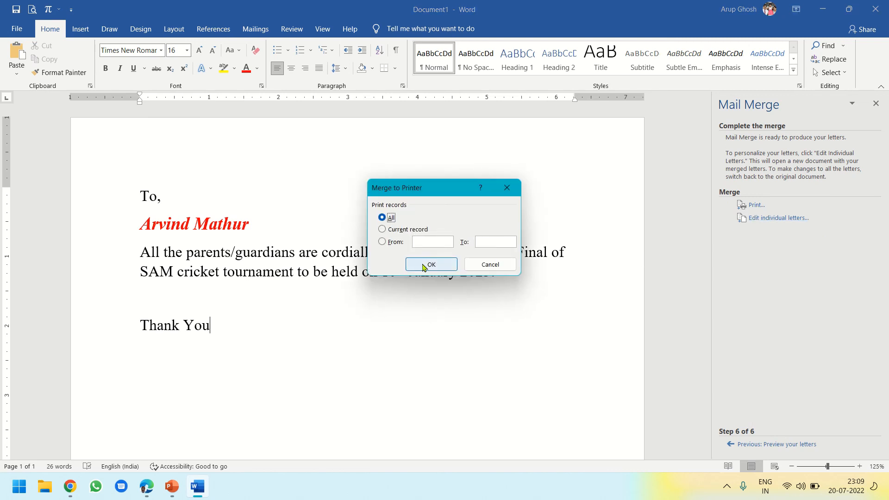
click(423, 265)
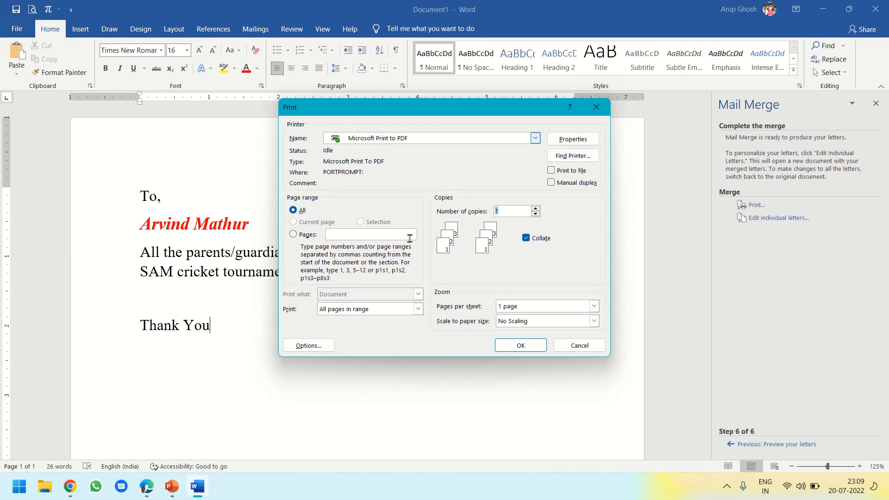
click(531, 351)
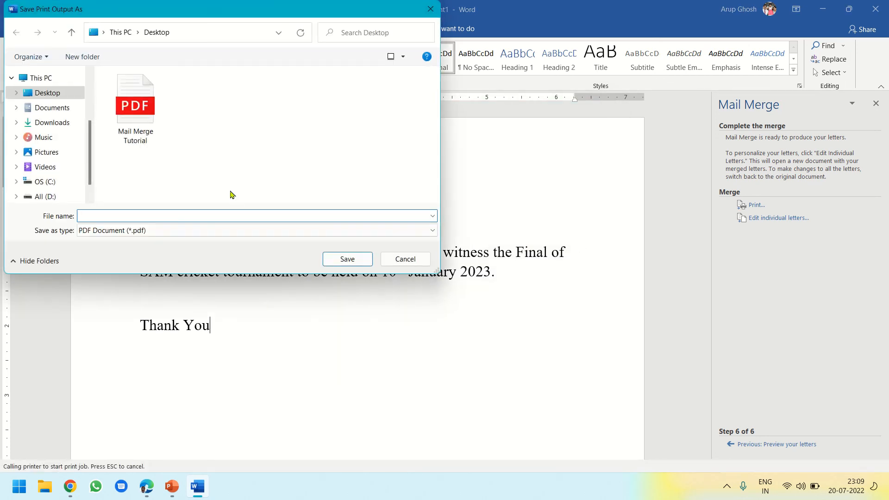
click(136, 111)
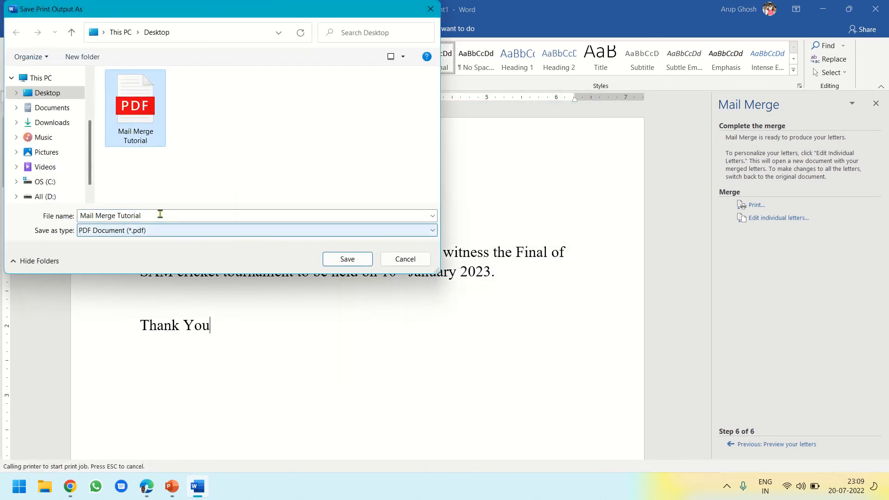
click(160, 214)
click(158, 215)
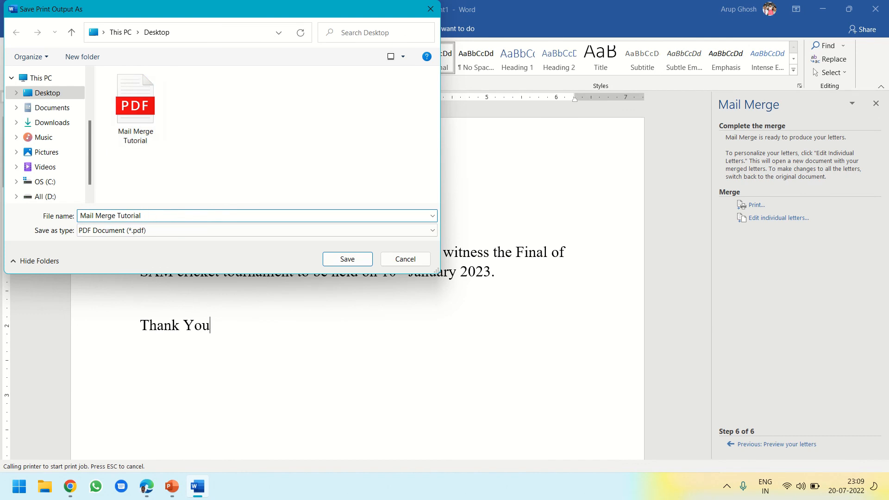
text(1)
click(347, 259)
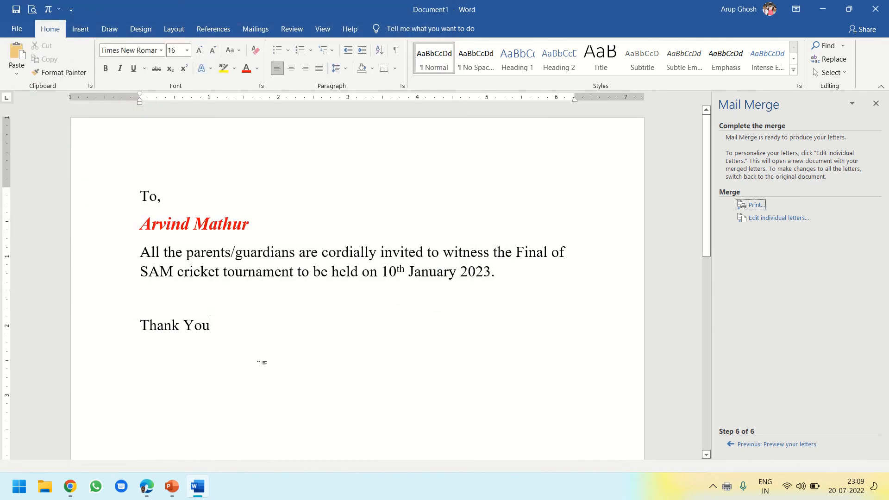
Open Mail Merge Tutorial 1 from the desktop in Edge and look through the merged letters to the last page
click(823, 10)
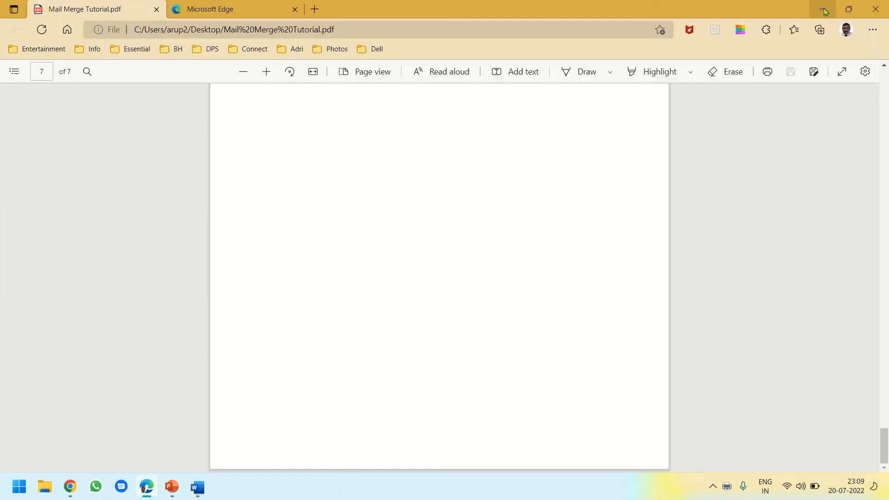
click(825, 10)
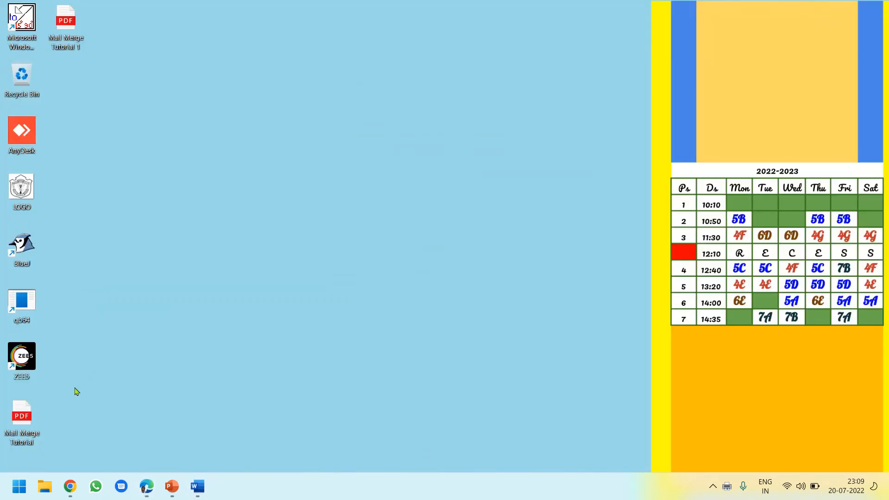
double_click(65, 21)
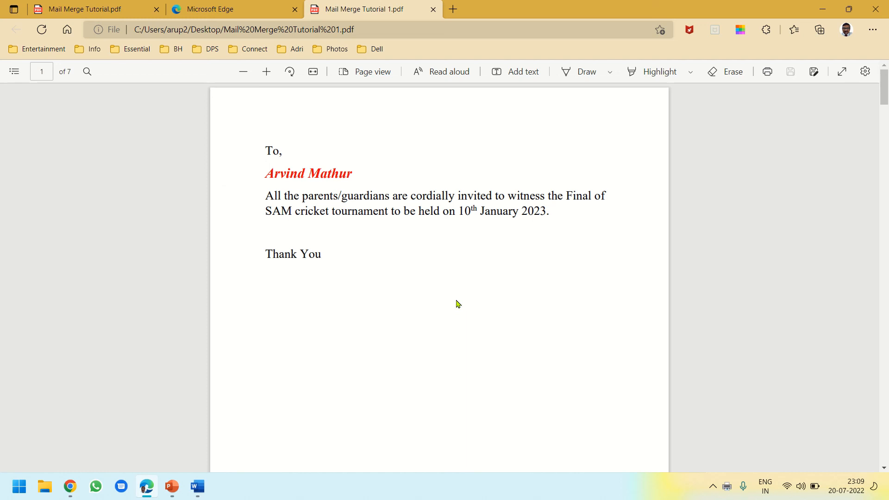
scroll(458, 304, down, 10)
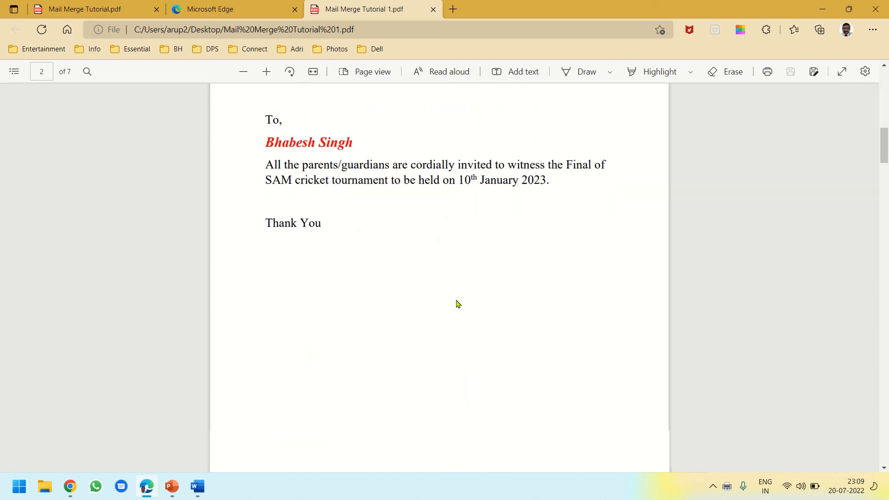
scroll(458, 304, down, 18)
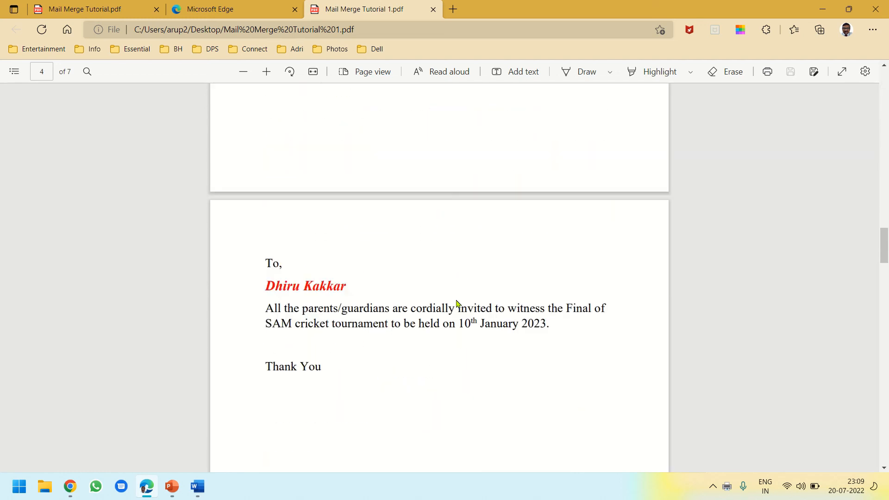
scroll(457, 304, down, 15)
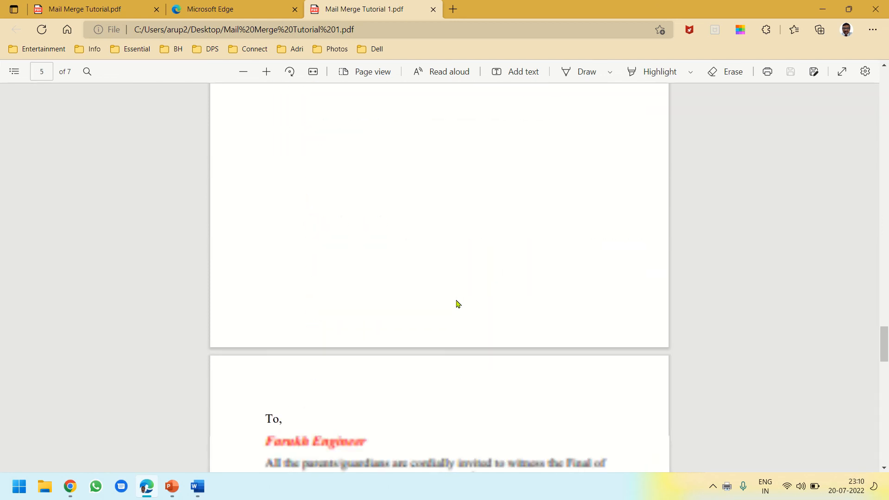
scroll(458, 304, down, 18)
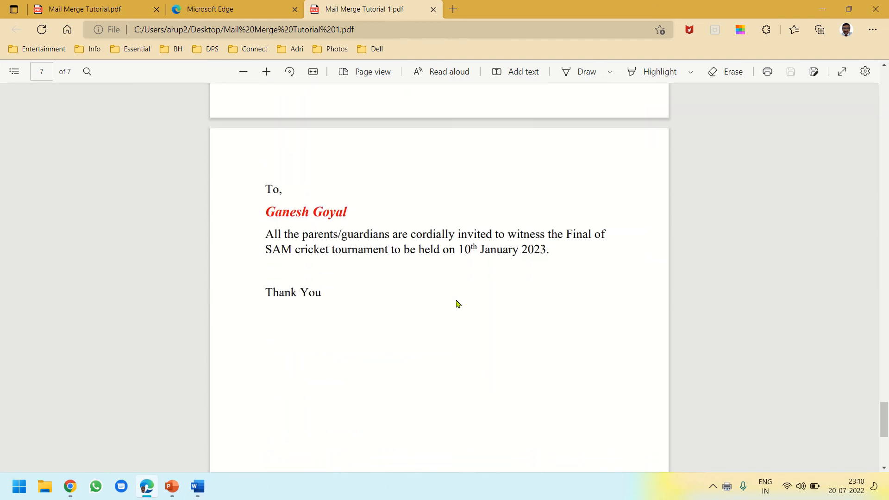
scroll(458, 304, down, 5)
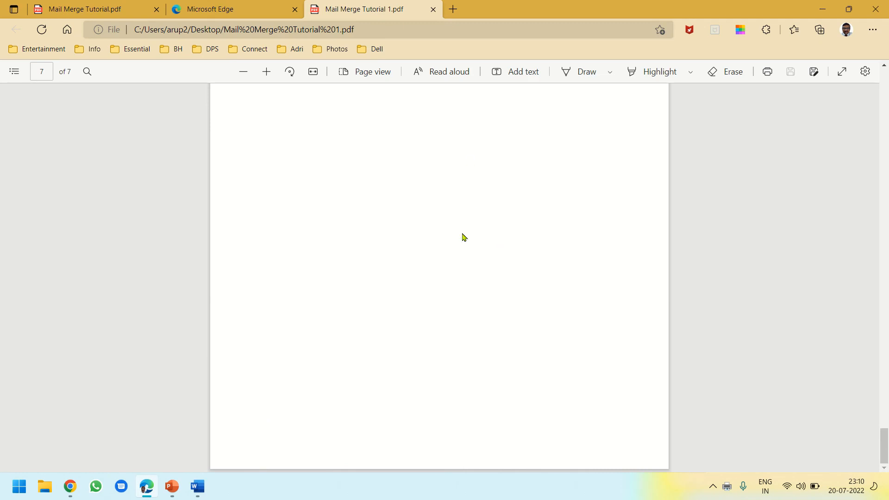